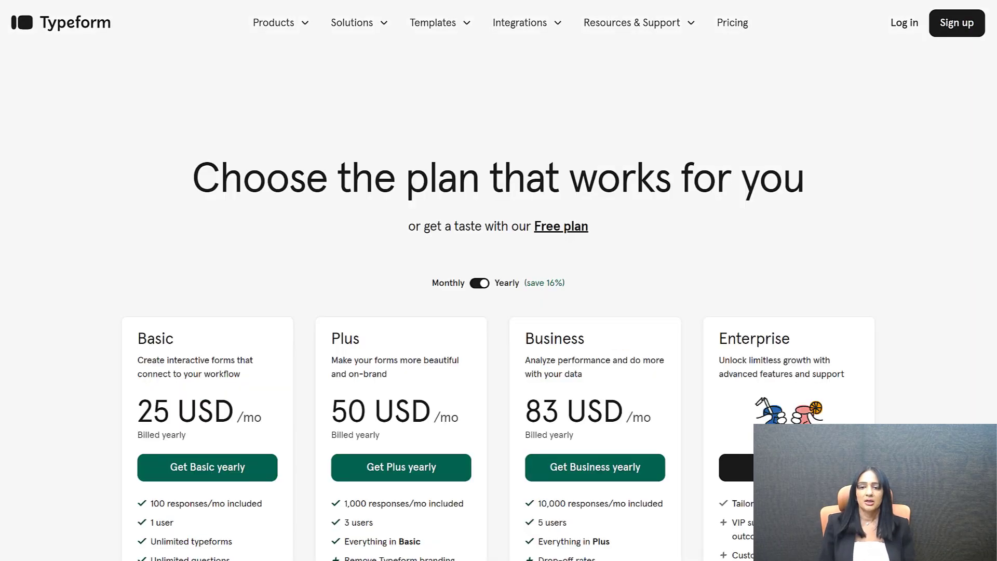
# - Scroll through Typeform's pricing plans, then through Interact's quiz maker pricing plans
pyautogui.scroll(-4, 499, 311)
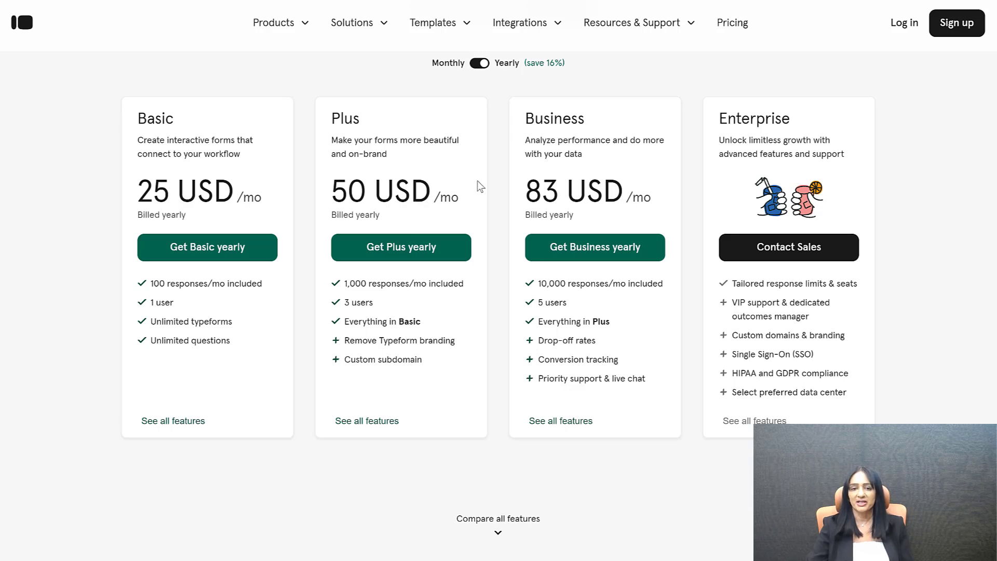
pyautogui.hotkey('ctrl', 'Tab')
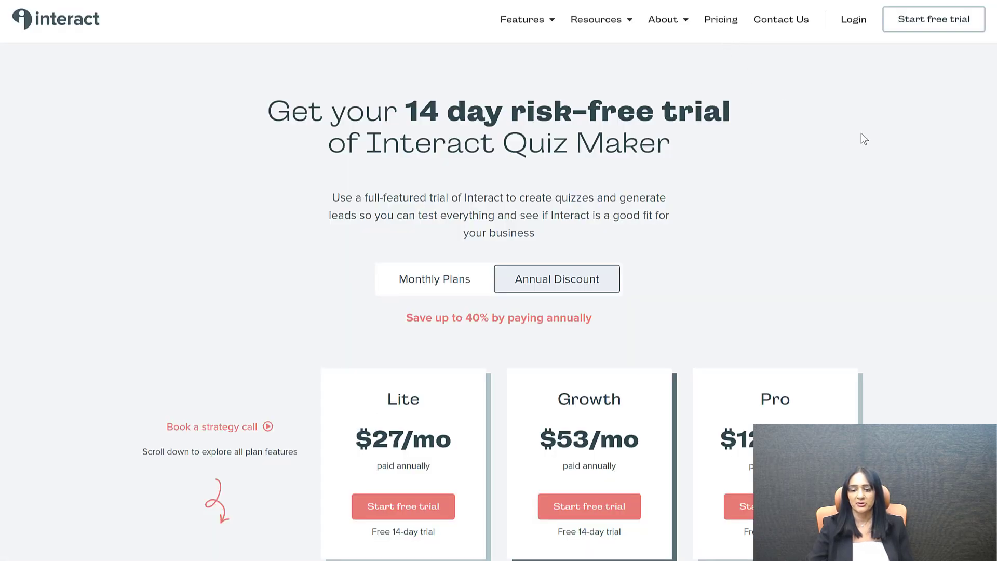
pyautogui.scroll(-3, 540, 302)
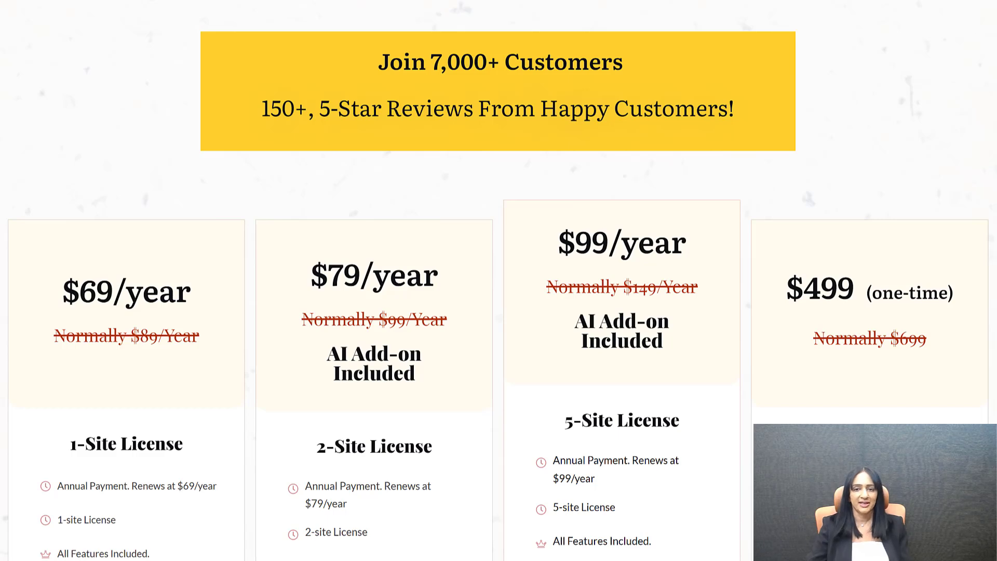
pyautogui.scroll(-2, 499, 297)
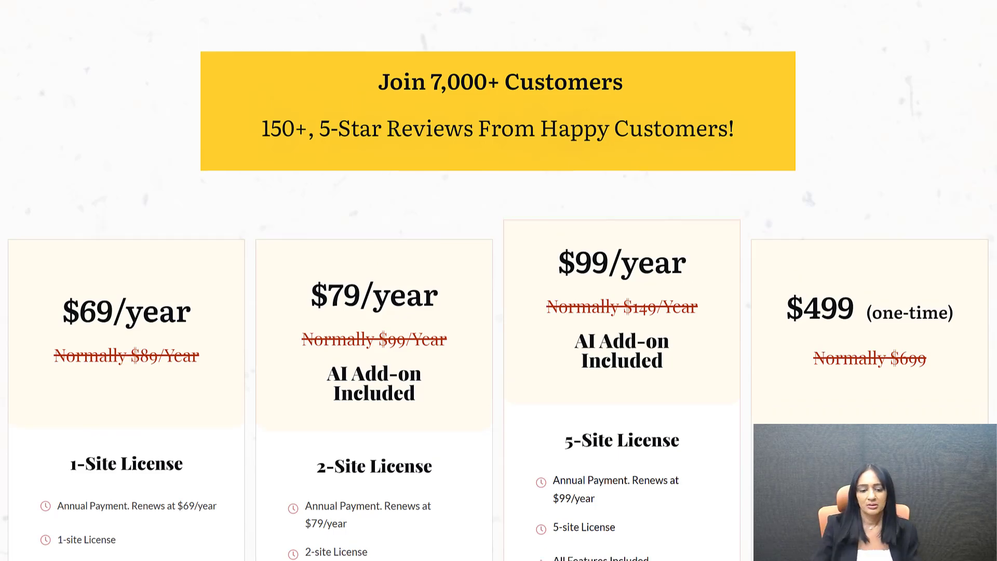
pyautogui.scroll(-2, 499, 280)
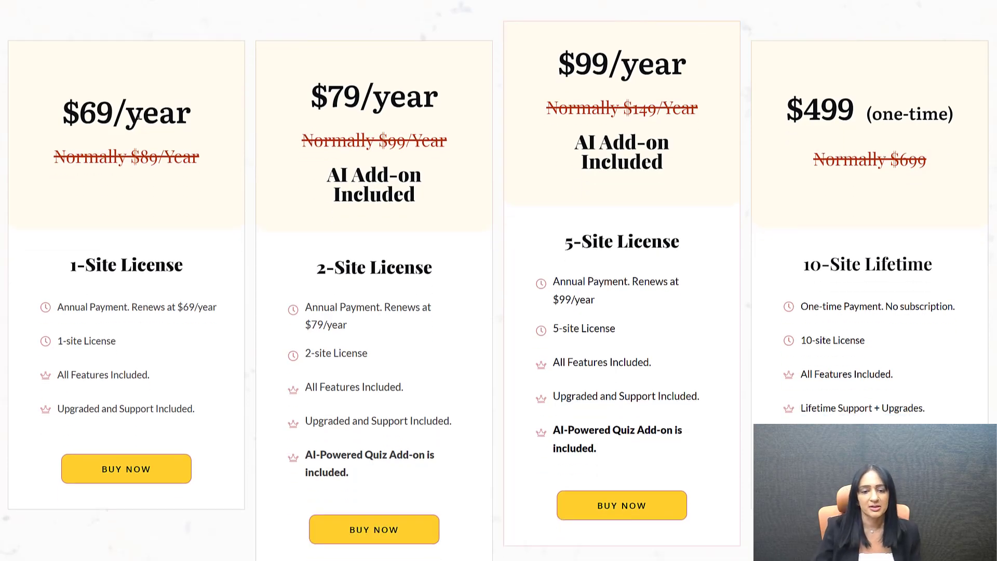
pyautogui.moveTo(143, 117); pyautogui.dragTo(192, 118)
pyautogui.click(177, 131)
pyautogui.click(375, 96)
pyautogui.moveTo(375, 97); pyautogui.dragTo(452, 100)
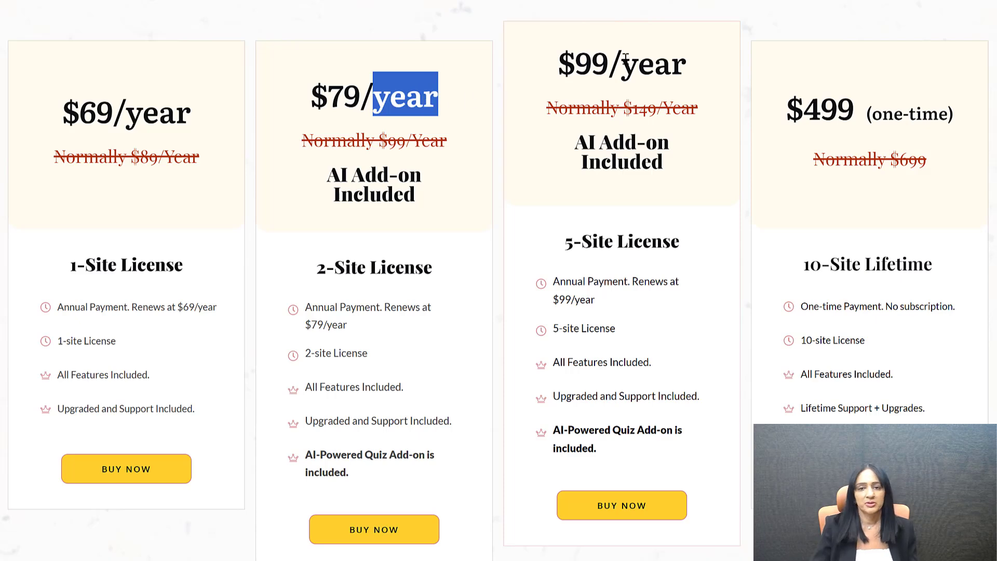
pyautogui.moveTo(621, 63); pyautogui.dragTo(558, 63)
pyautogui.click(681, 93)
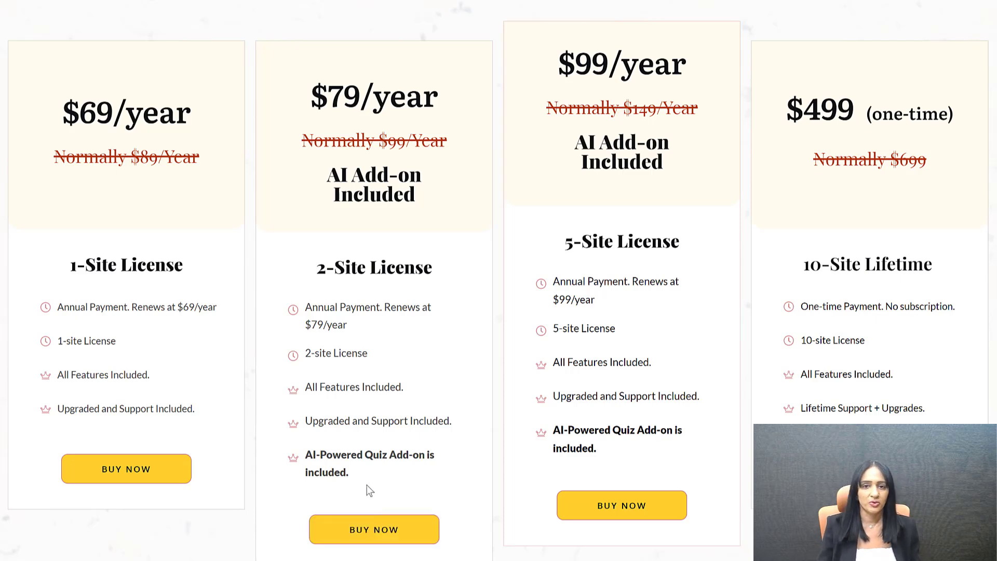
pyautogui.moveTo(305, 452); pyautogui.dragTo(398, 474)
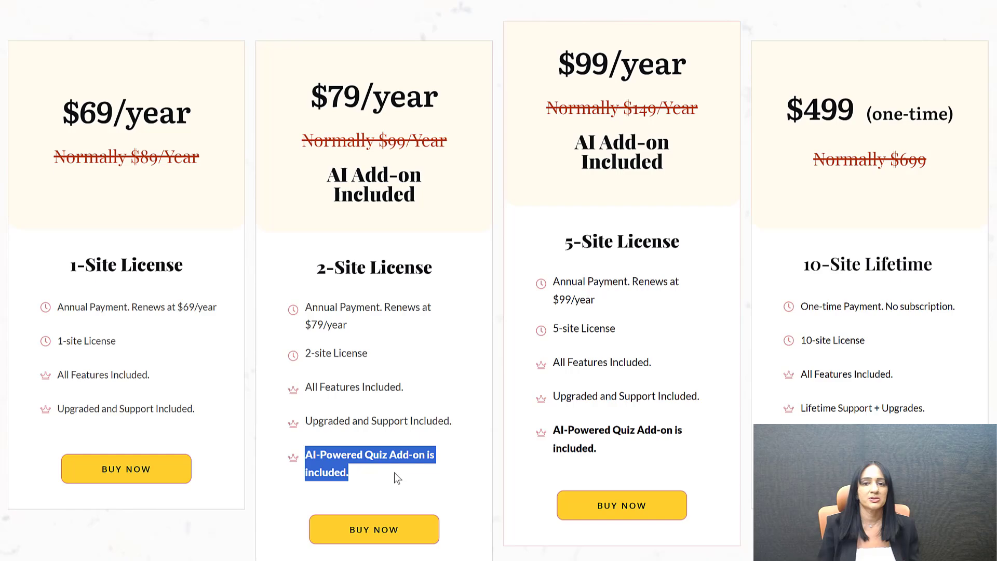
pyautogui.click(558, 434)
pyautogui.tripleClick(580, 431)
# - Clear the highlight on the 5-site licence pricing card
pyautogui.click(628, 452)
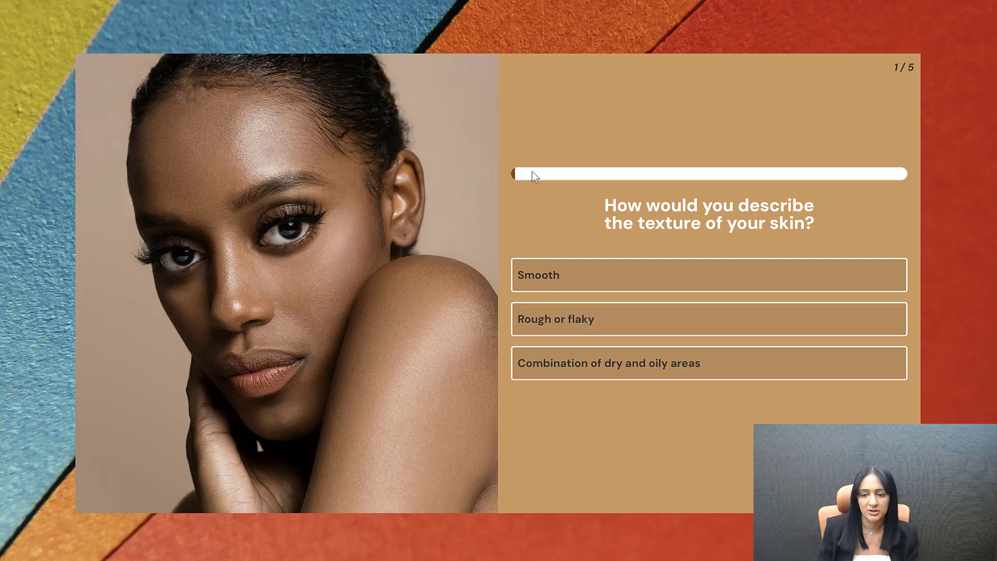
# - Answer Smooth, A moderate amount, Moderately sensitive, Uneven skin texture or tone, and Still oily or greasy
pyautogui.click(630, 275)
pyautogui.click(597, 312)
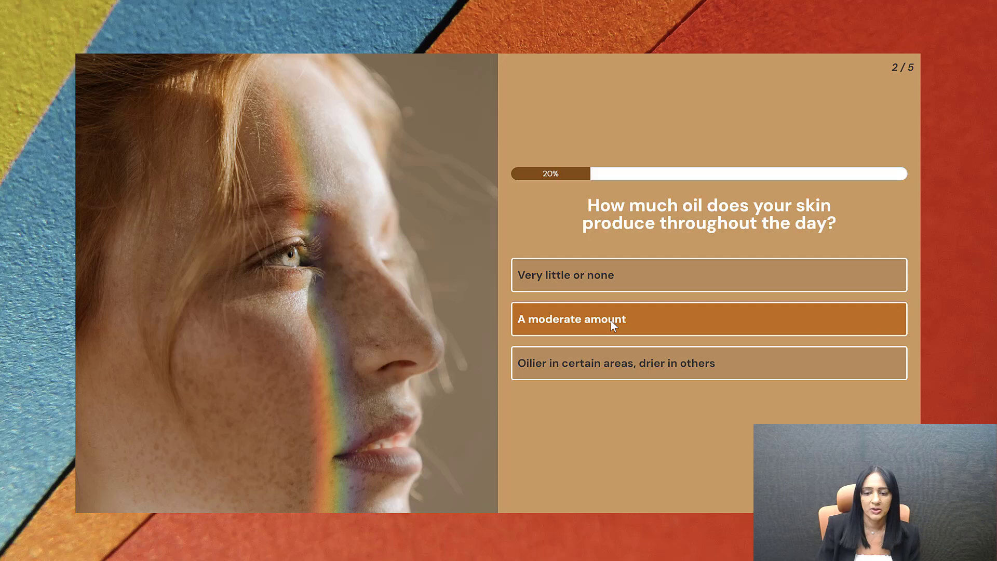
pyautogui.click(663, 340)
pyautogui.click(637, 340)
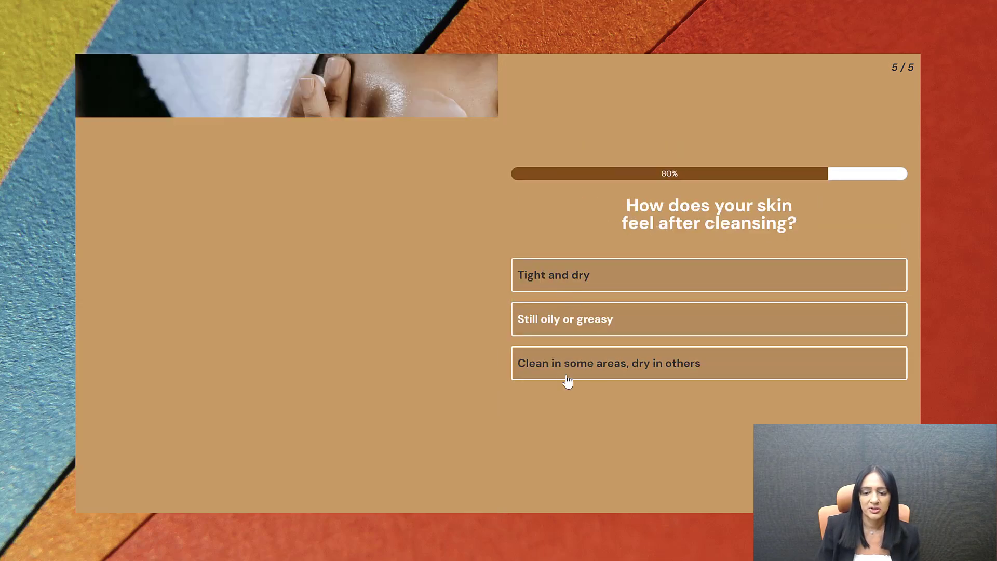
pyautogui.click(582, 321)
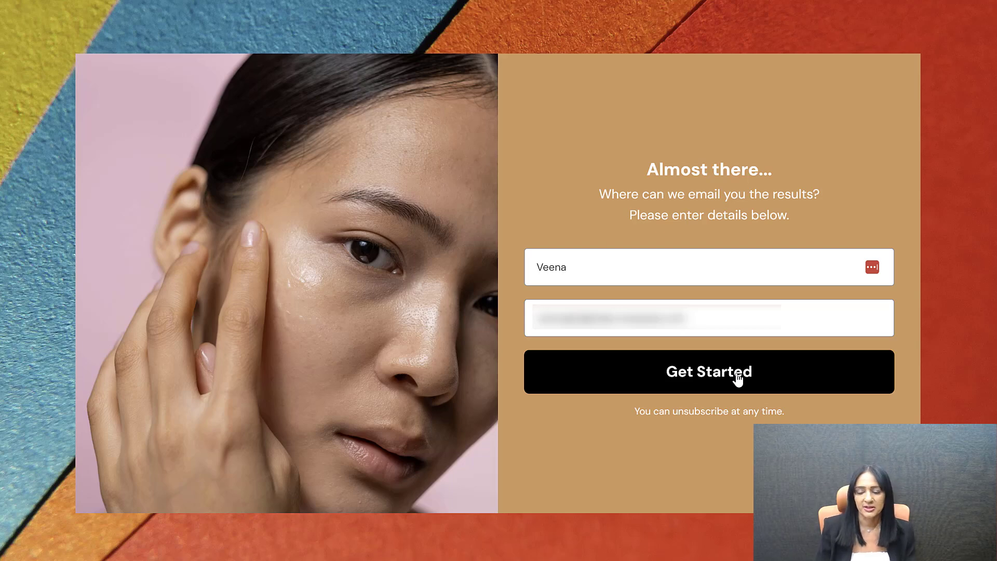
# - Submit the entered details to reveal the Combination Skin result
pyautogui.click(709, 371)
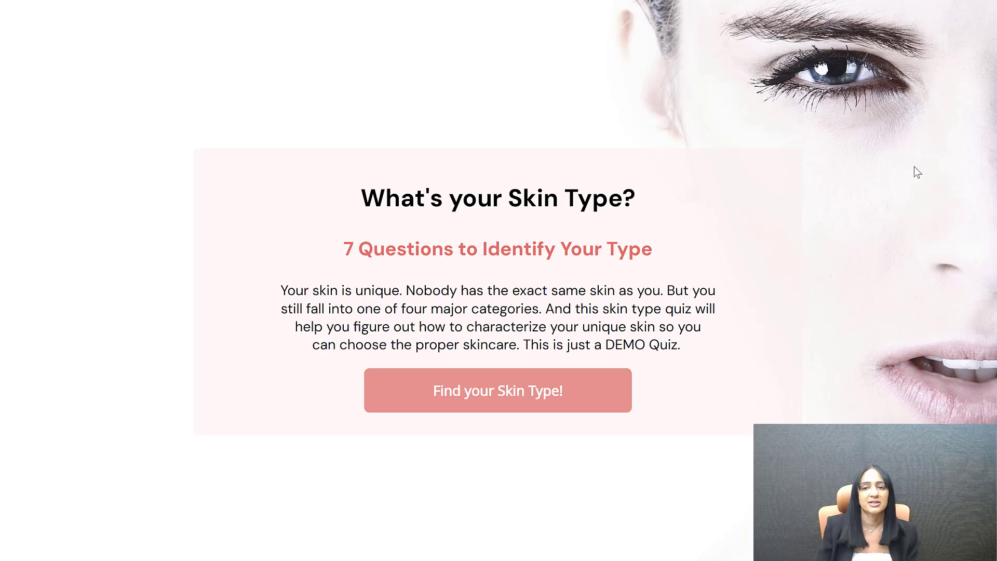
# - Start the What's your Skin Type? quiz and answer its six pore, redness, shine and oil questions
pyautogui.click(519, 408)
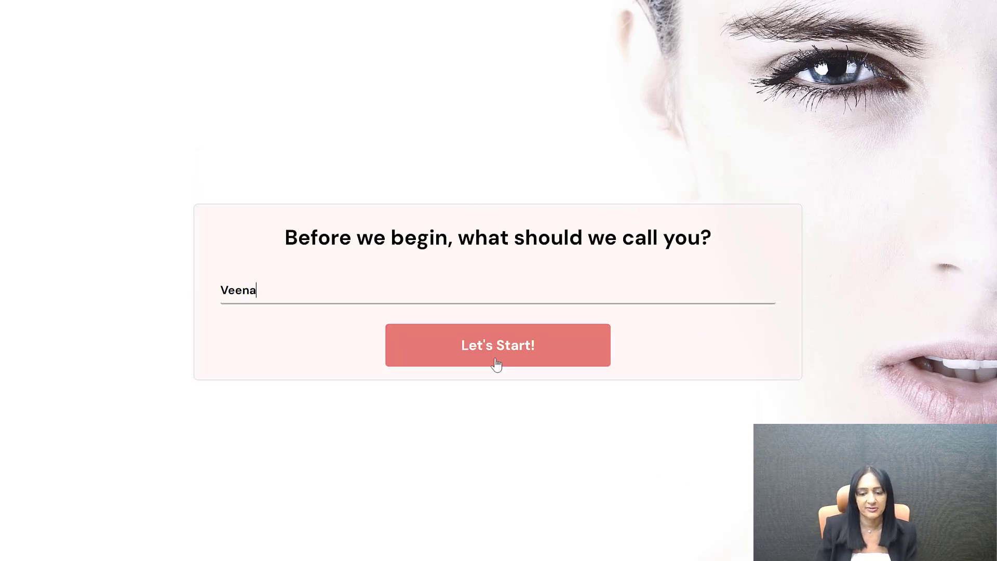
pyautogui.click(497, 362)
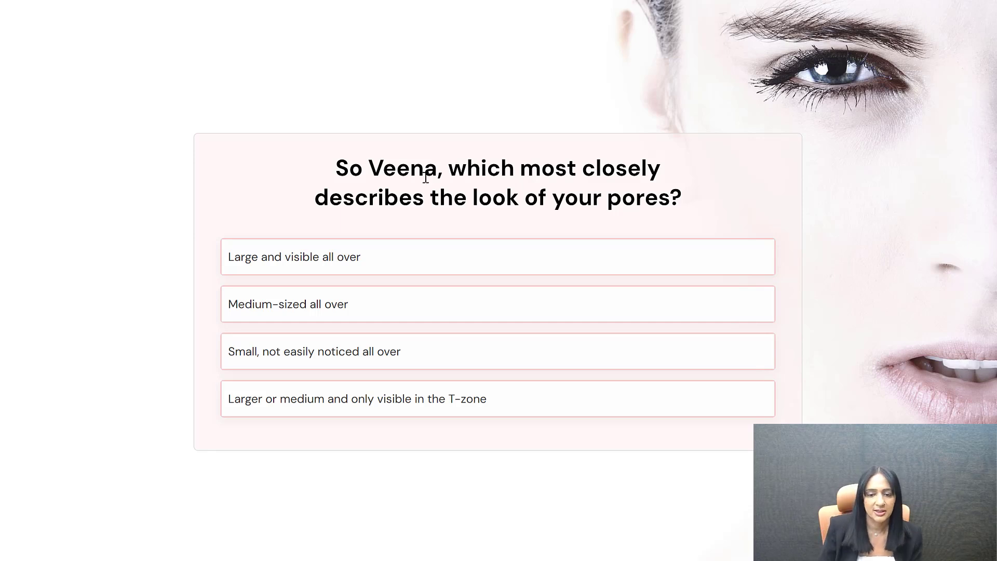
pyautogui.click(333, 312)
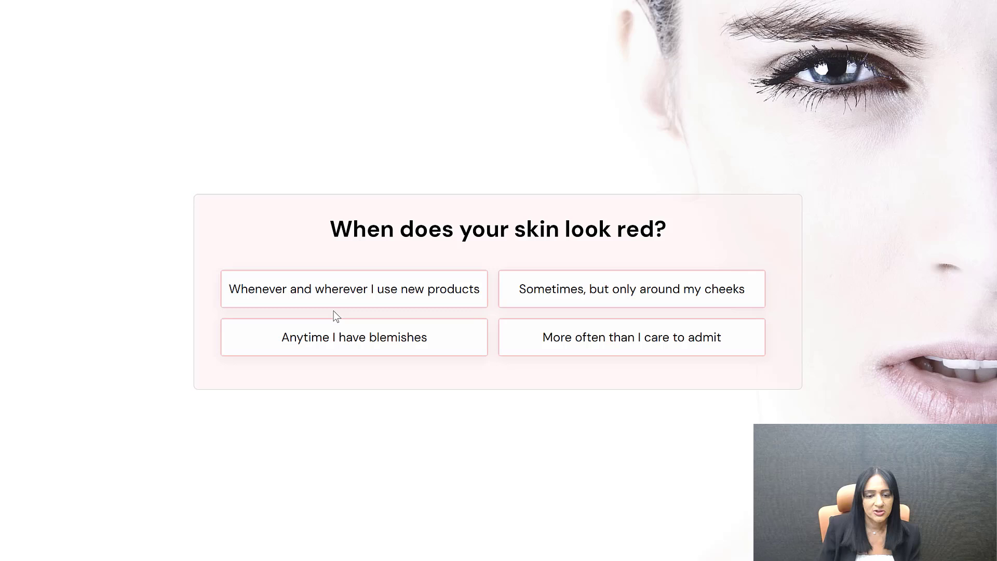
pyautogui.click(339, 350)
pyautogui.click(381, 300)
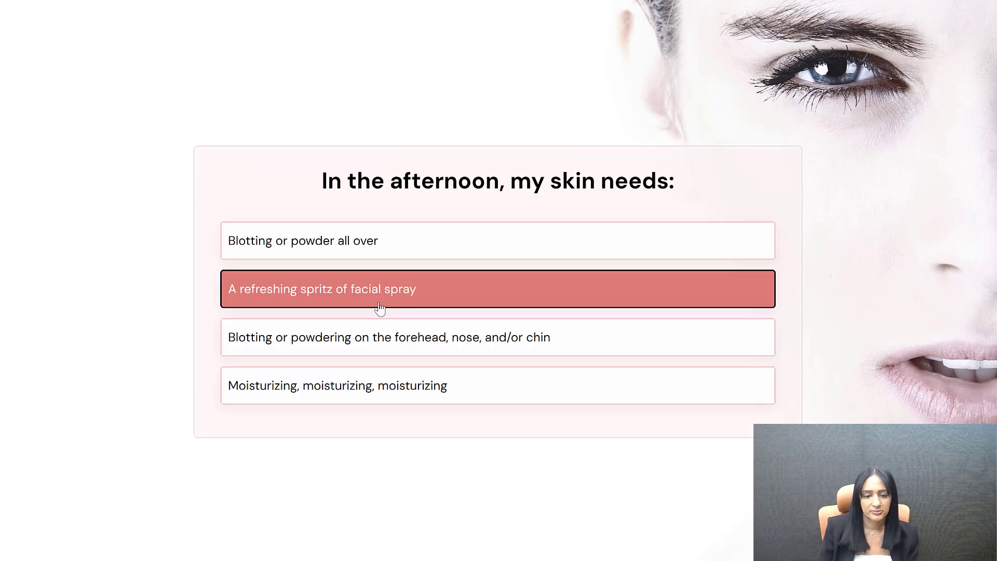
pyautogui.click(381, 303)
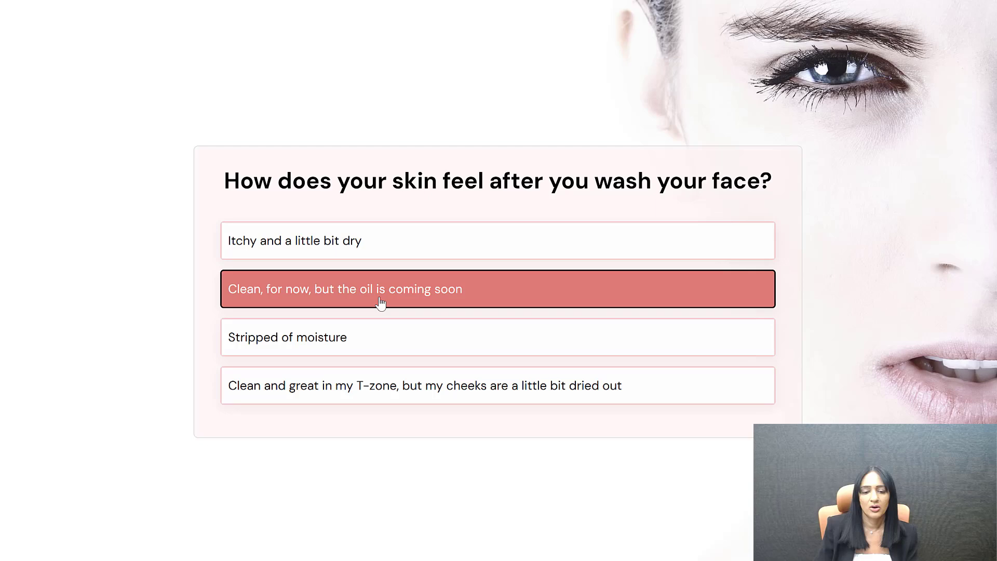
pyautogui.click(380, 303)
pyautogui.click(381, 303)
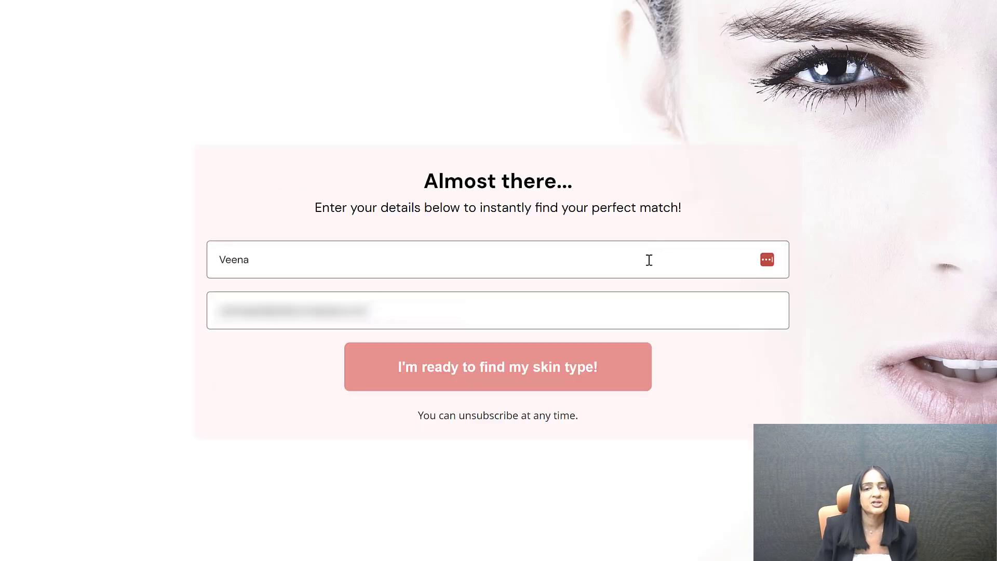
# - Submit your details and generate the detailed Combination Skin PDF report
pyautogui.click(521, 383)
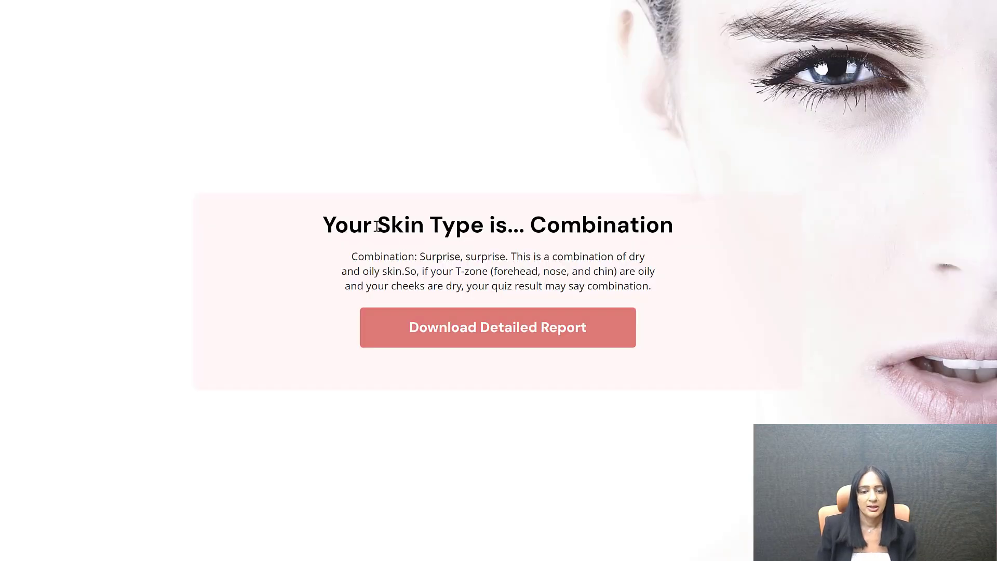
pyautogui.click(503, 337)
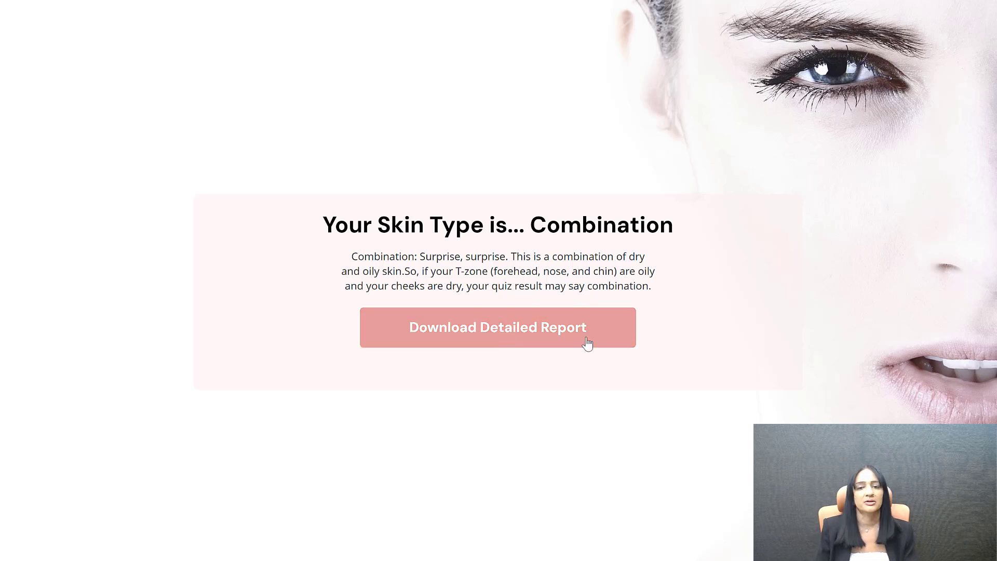
pyautogui.click(499, 338)
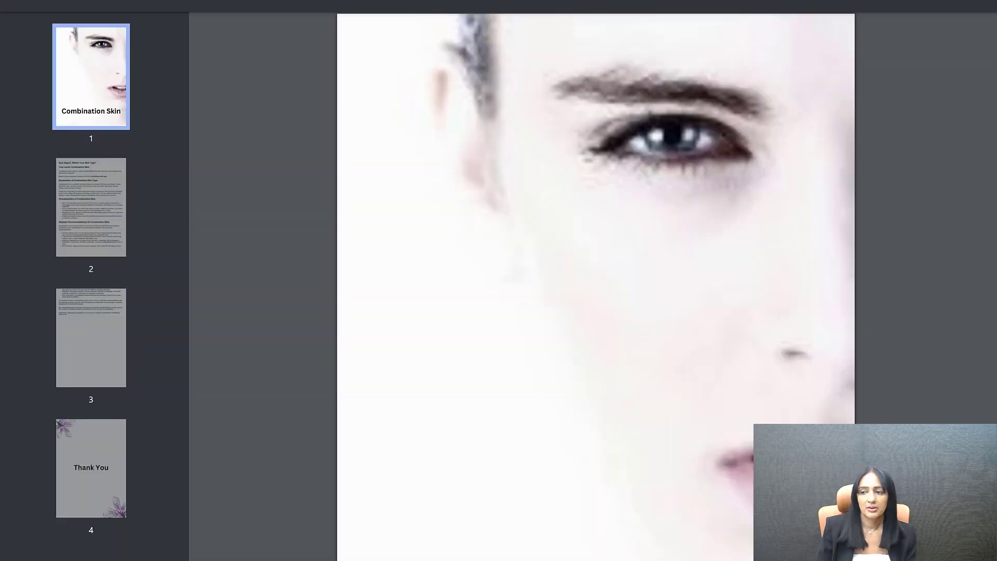
# - Scroll through the four-page Combination Skin report down to its Thank You page
pyautogui.scroll(-1, 531, 273)
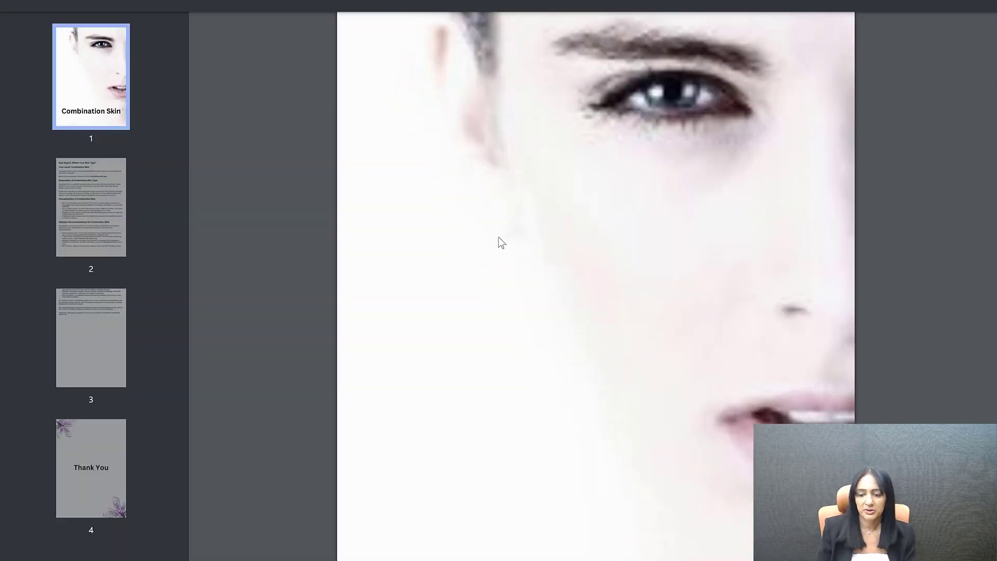
pyautogui.scroll(-5, 496, 228)
pyautogui.scroll(-5, 571, 223)
pyautogui.scroll(-2, 639, 227)
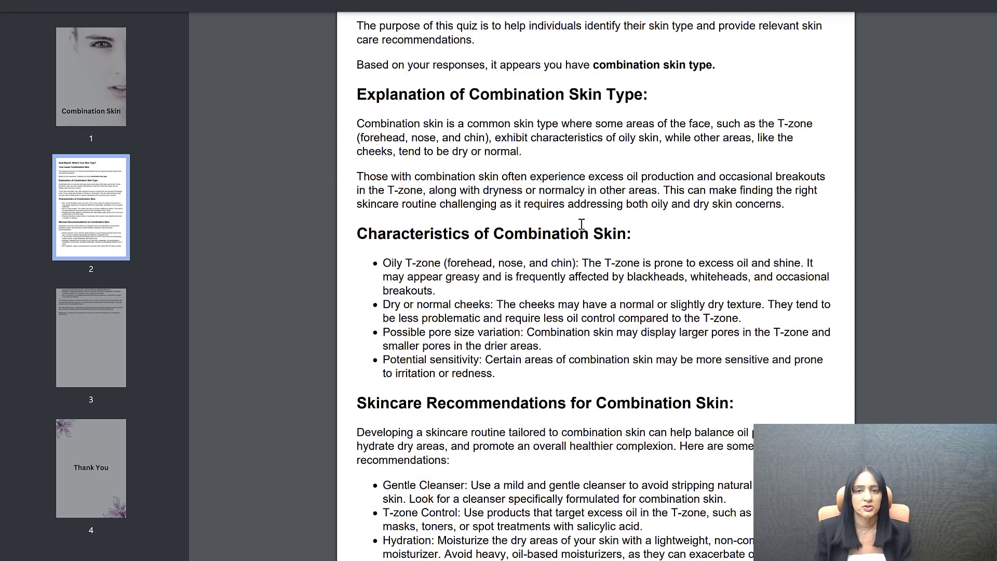
pyautogui.scroll(-2, 574, 220)
pyautogui.scroll(-15, 573, 220)
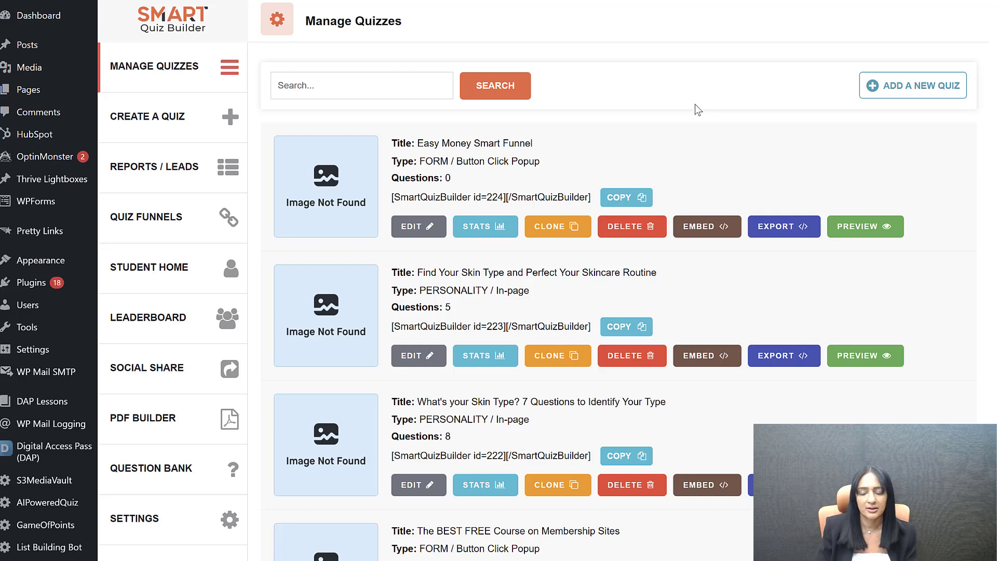
# - Create a new AI-Powered Quiz using the paid OpenAI API call option
pyautogui.click(913, 87)
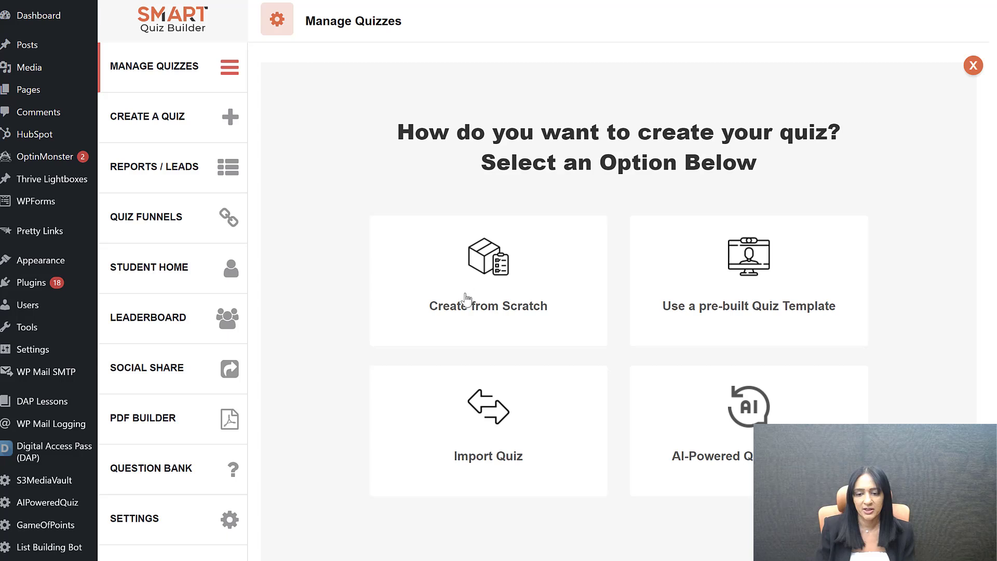
pyautogui.click(766, 416)
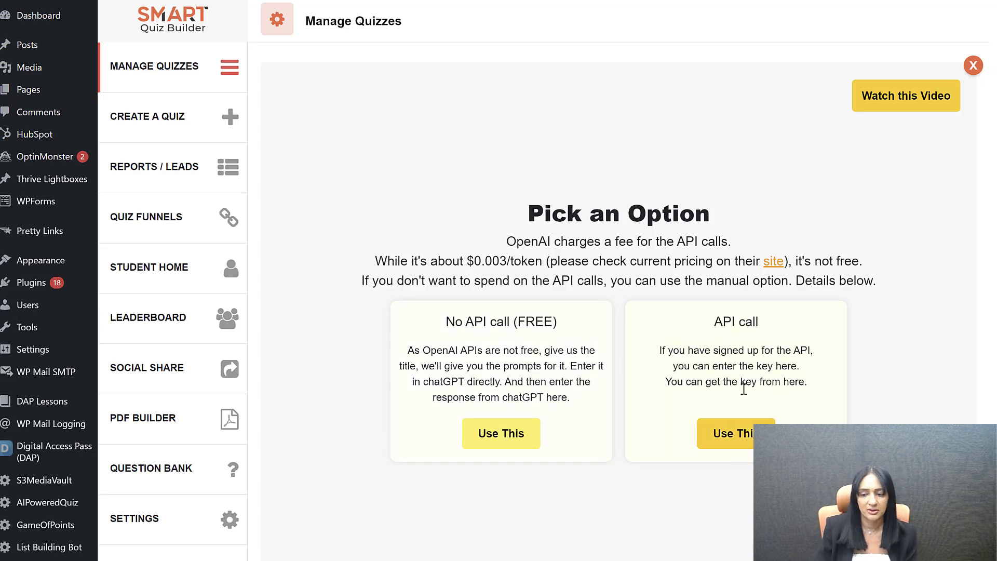
pyautogui.click(764, 433)
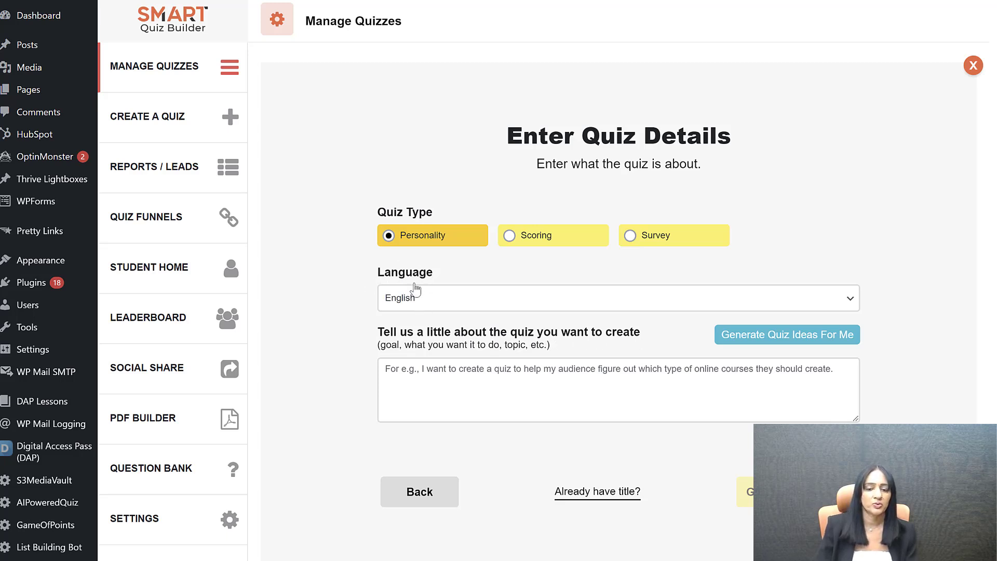
# - Paste a skin care quiz description into the description field and select it all
pyautogui.click(451, 372)
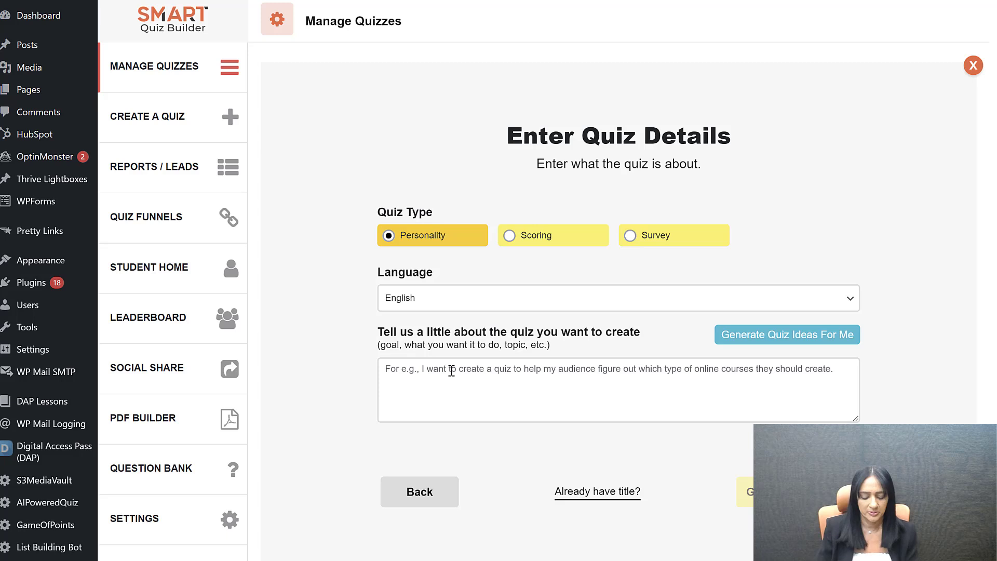
pyautogui.write('I want to create a skin care quiz that will allow users to characterize their unique skin so you can choose the proper skincare.')
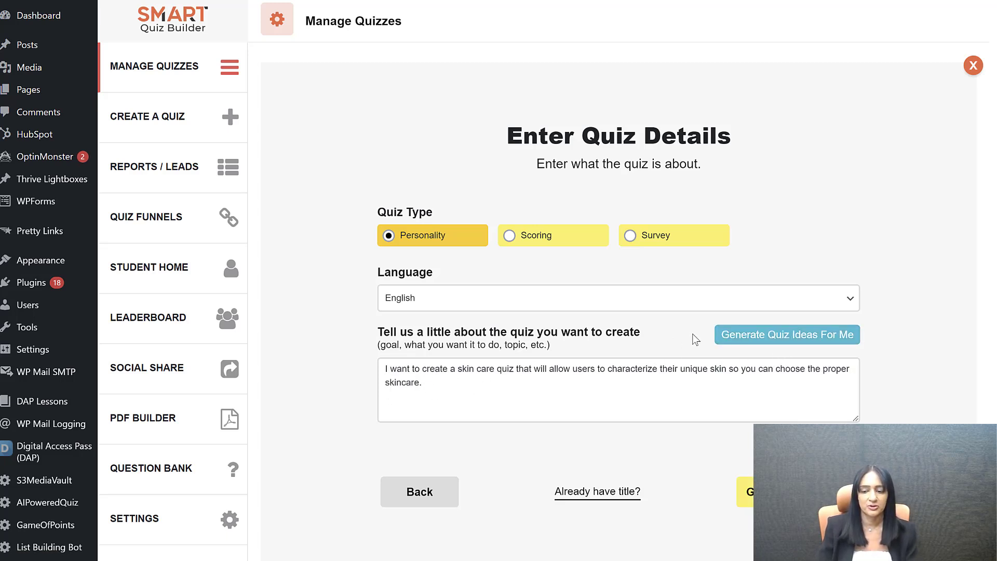
pyautogui.hotkey('ctrl', 'a')
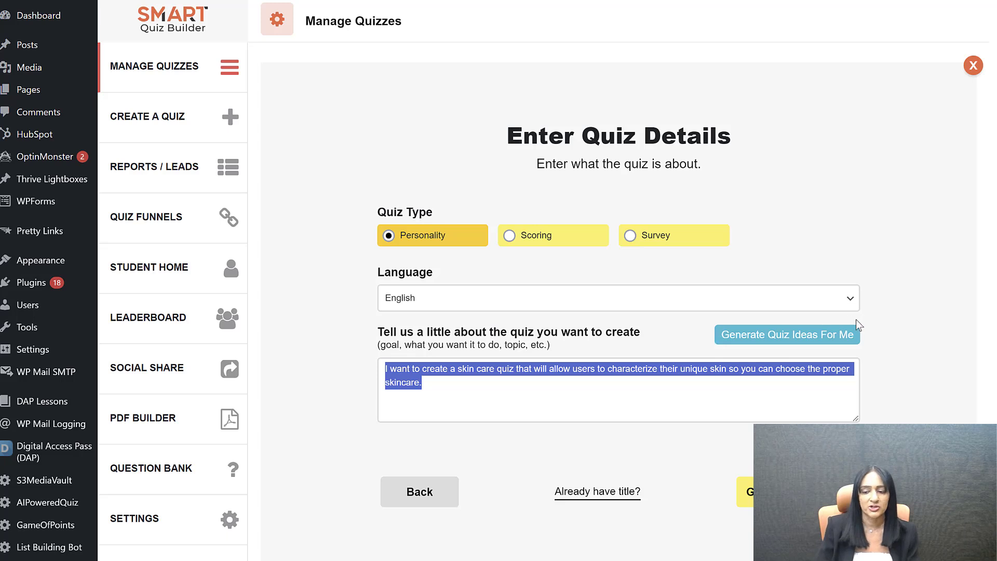
# - Generate AI quiz ideas for topic 'identify skin type' and audience 'people looking for skin care', choosing Skin Type Quiz
pyautogui.click(833, 343)
pyautogui.click(833, 342)
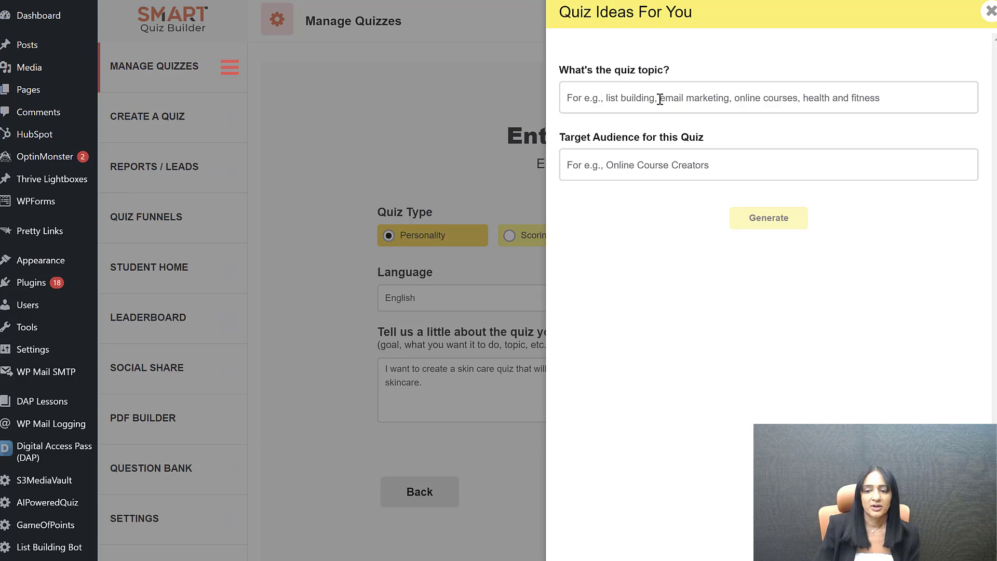
pyautogui.click(659, 98)
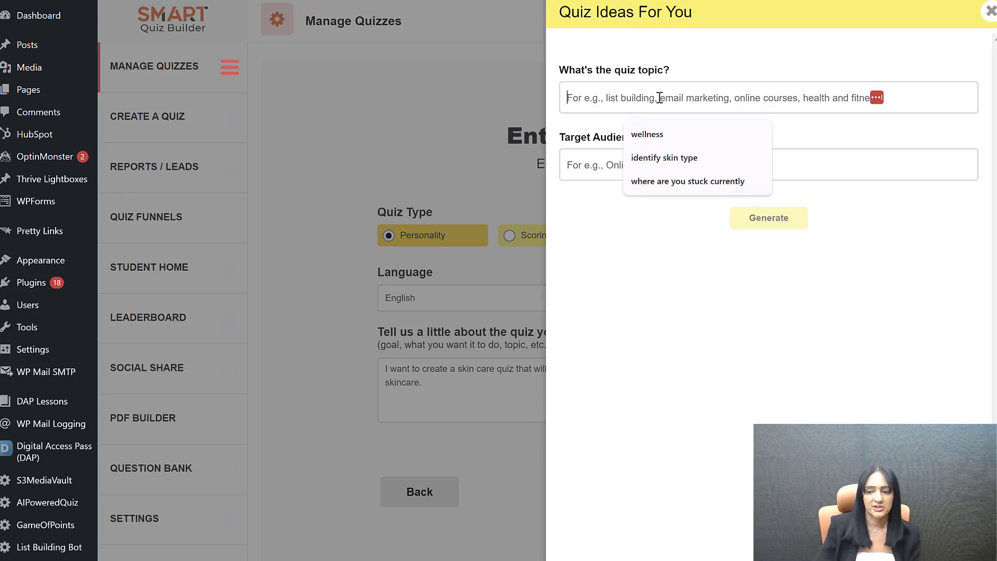
pyautogui.click(672, 163)
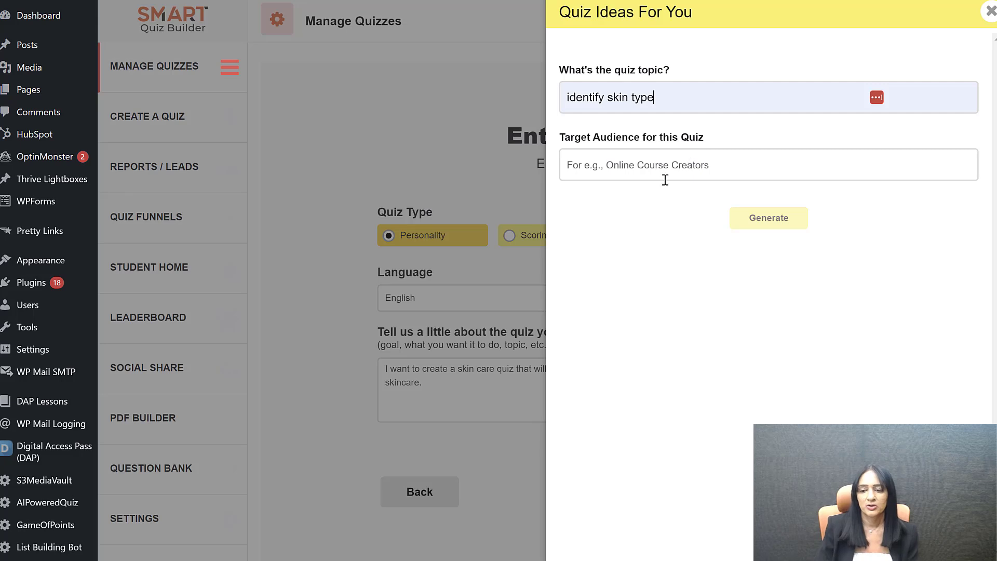
pyautogui.click(665, 177)
pyautogui.click(653, 234)
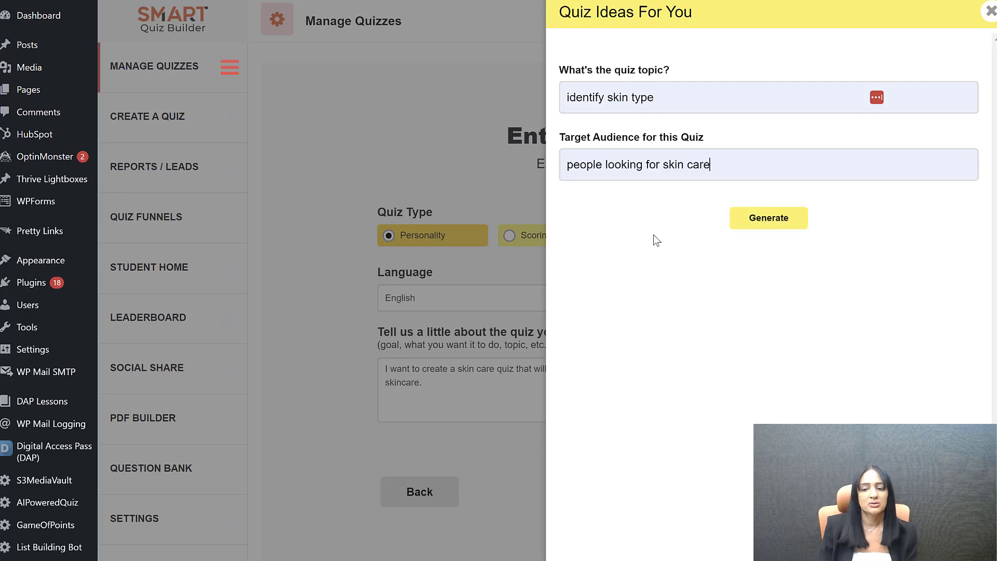
pyautogui.click(781, 228)
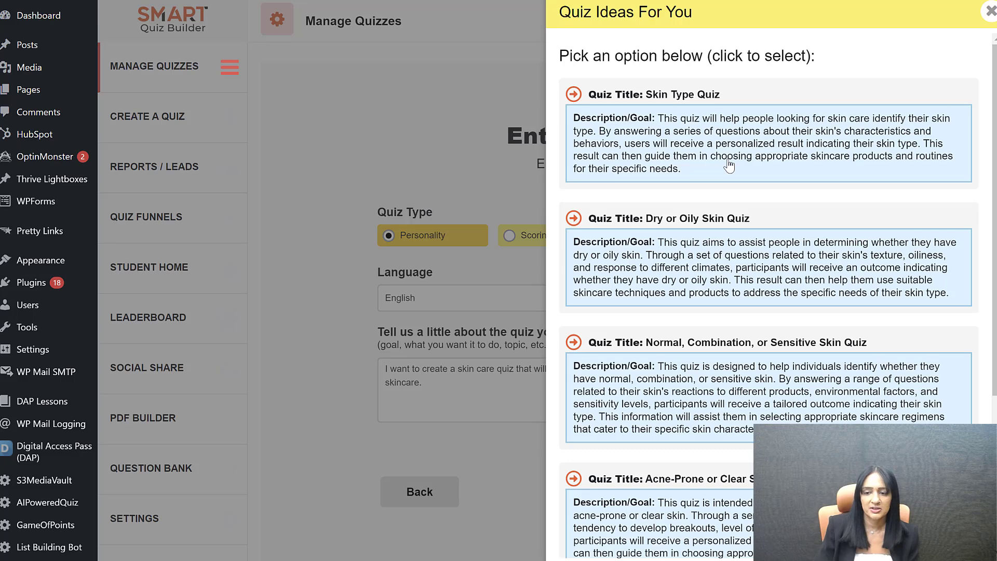
pyautogui.click(727, 164)
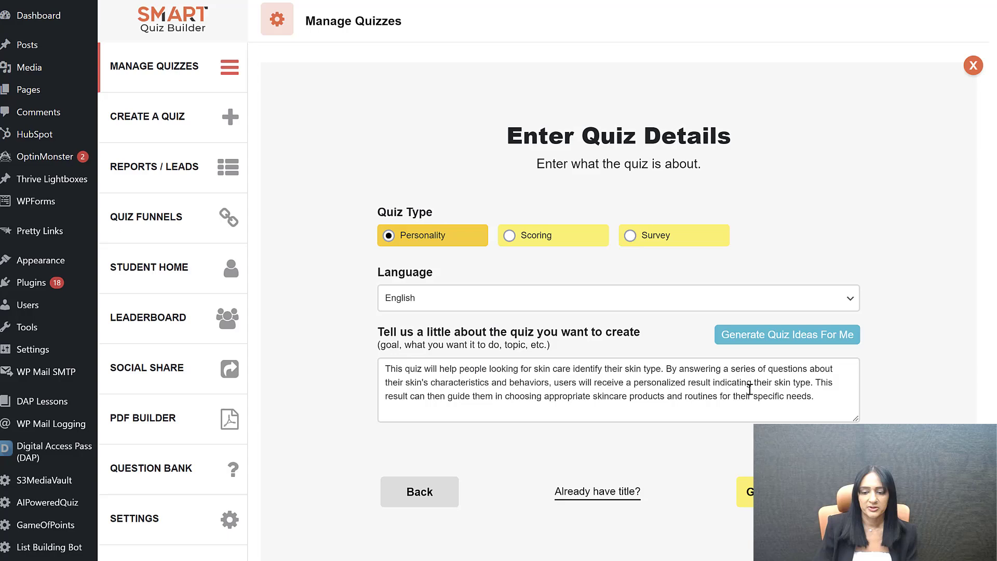
# - Choose the generated 'Discover Your Skin Type: A Personalized Quiz' title and keep Oily, Dry and Combination Skin outcomes
pyautogui.click(748, 491)
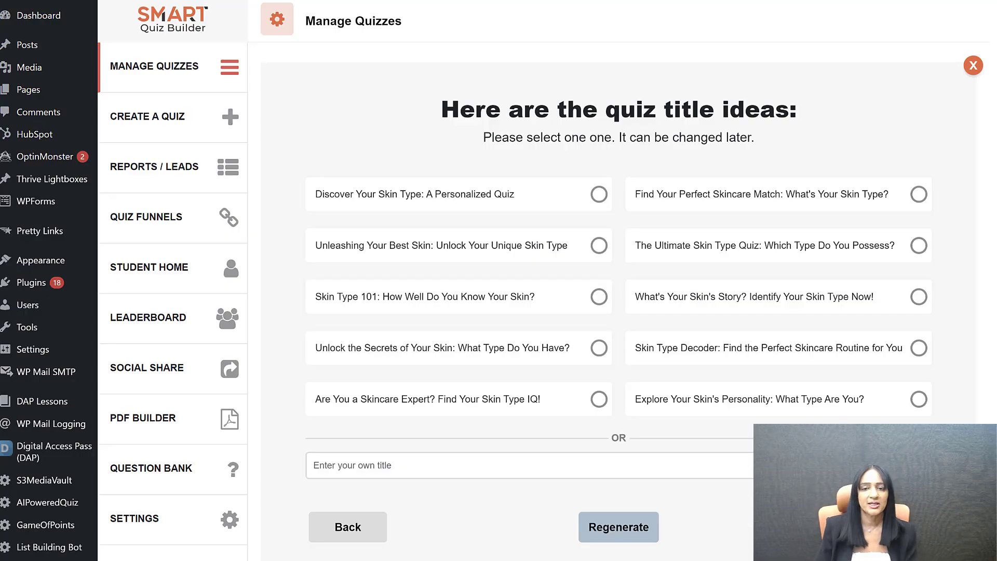
pyautogui.click(599, 194)
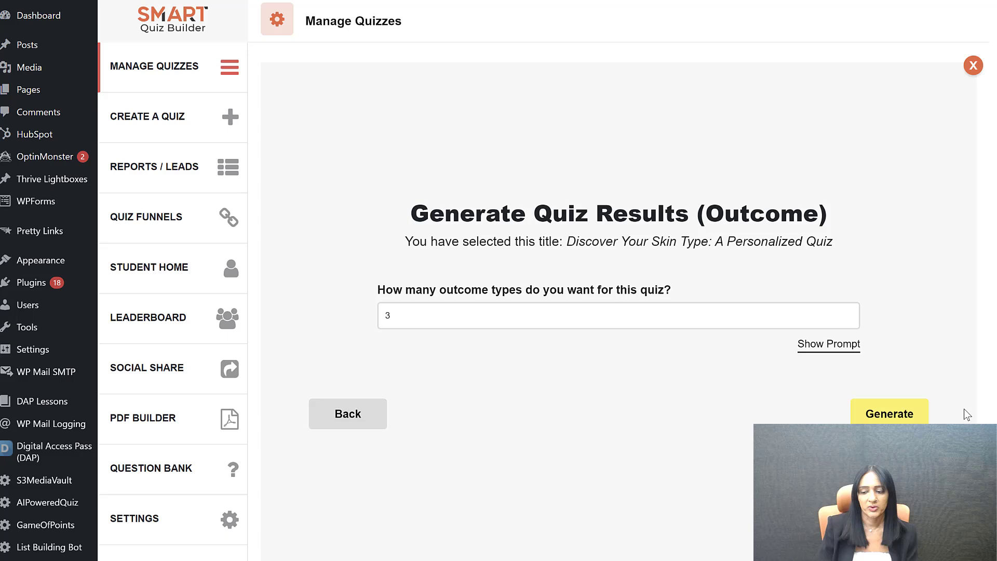
pyautogui.click(888, 414)
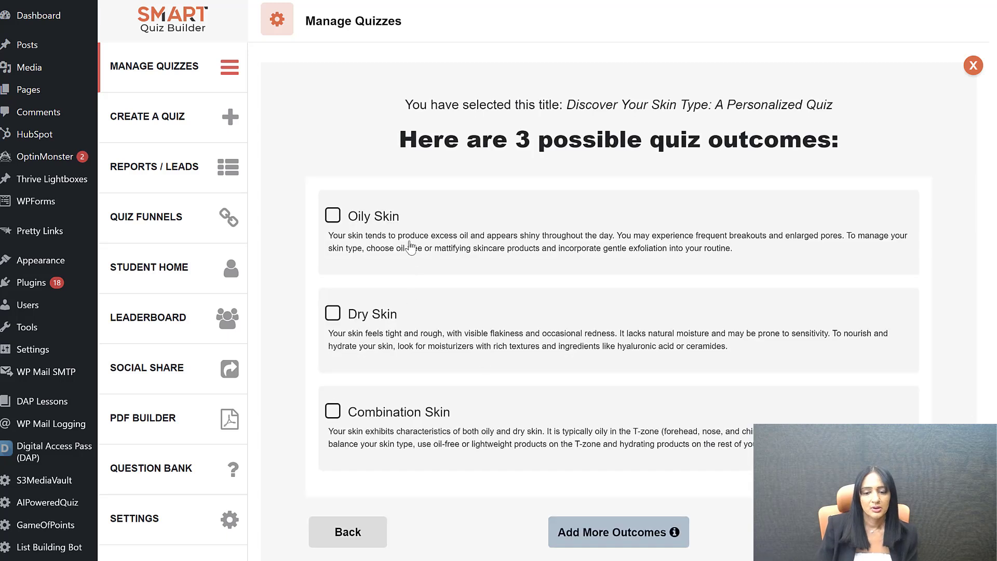
pyautogui.click(441, 266)
pyautogui.click(450, 337)
pyautogui.click(474, 423)
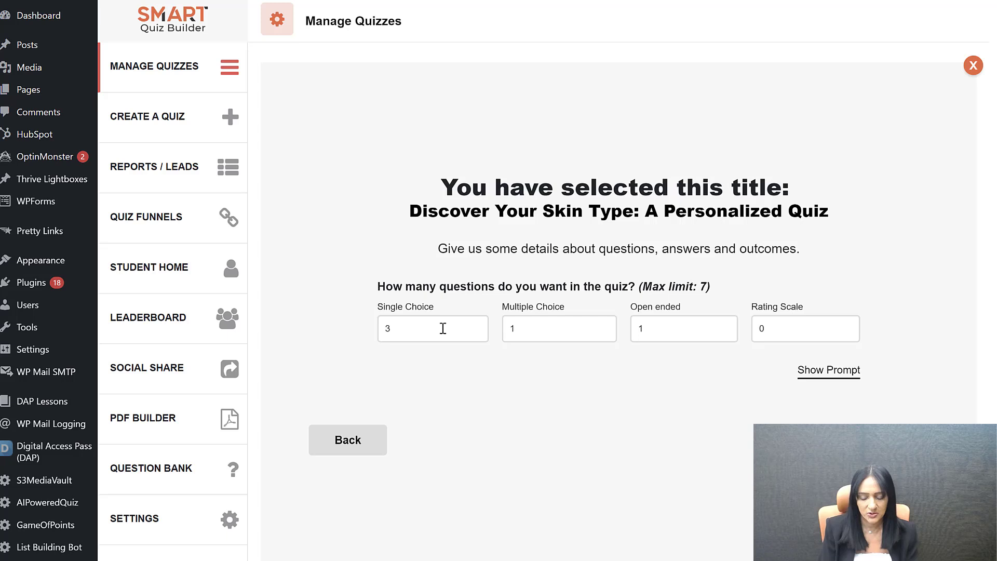
# - Request 5 single-choice and 0 multiple-choice questions from the AI generator
pyautogui.press('BackSpace')
pyautogui.write('5')
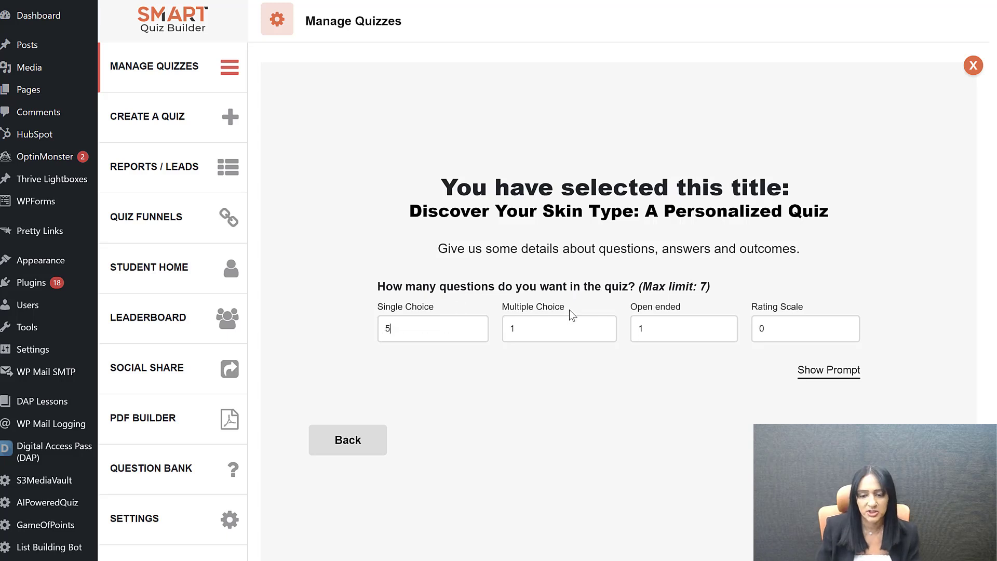
pyautogui.click(557, 323)
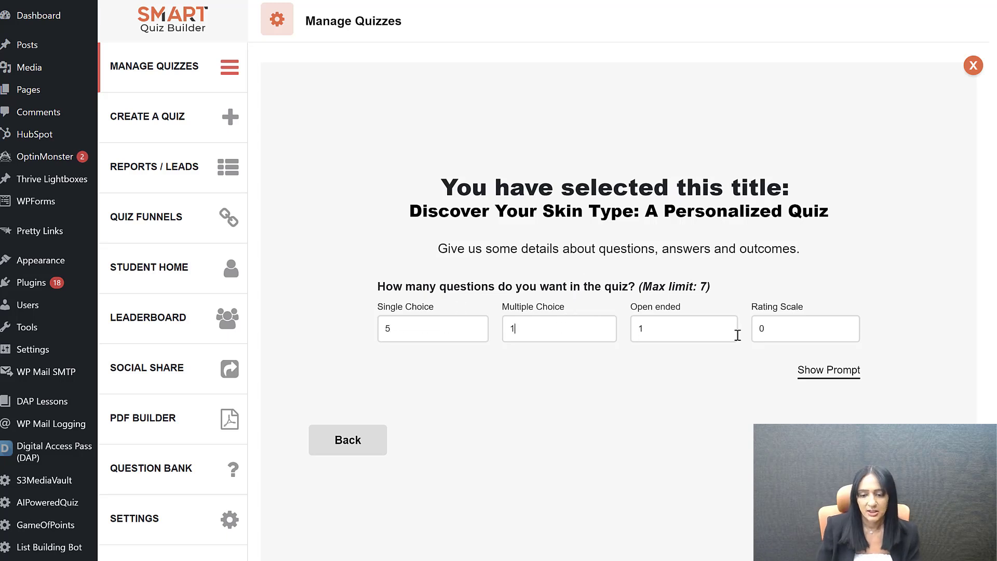
pyautogui.press('BackSpace')
pyautogui.write('0')
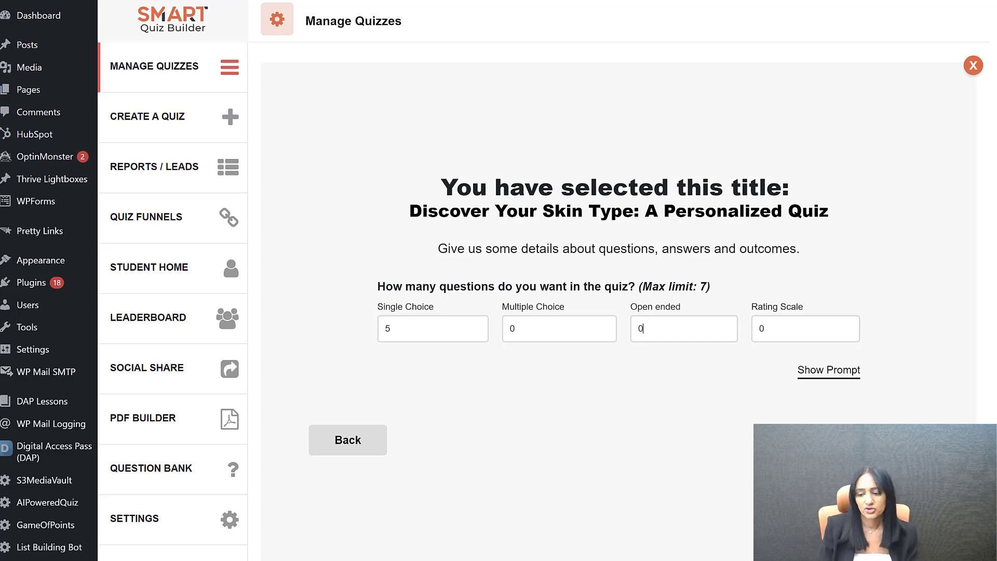
pyautogui.press('Return')
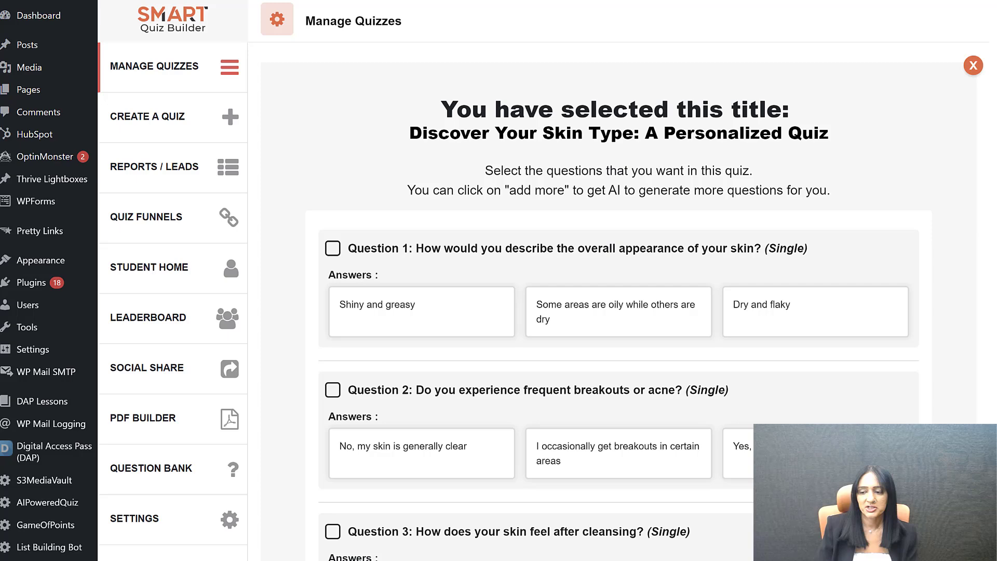
# - Keep generated Questions 1 and 2 in the quiz
pyautogui.scroll(-1, 648, 269)
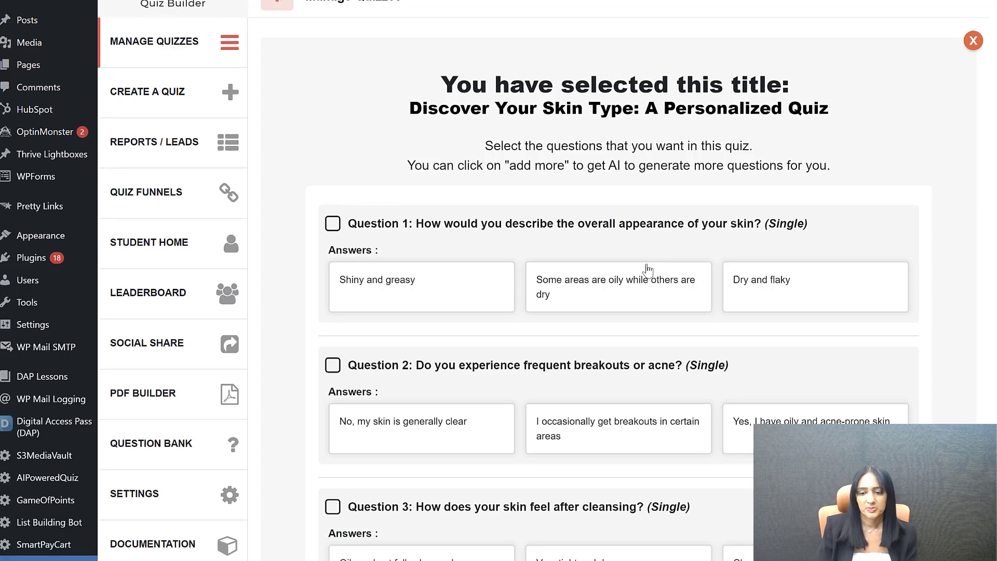
pyautogui.scroll(-1, 648, 269)
pyautogui.click(648, 269)
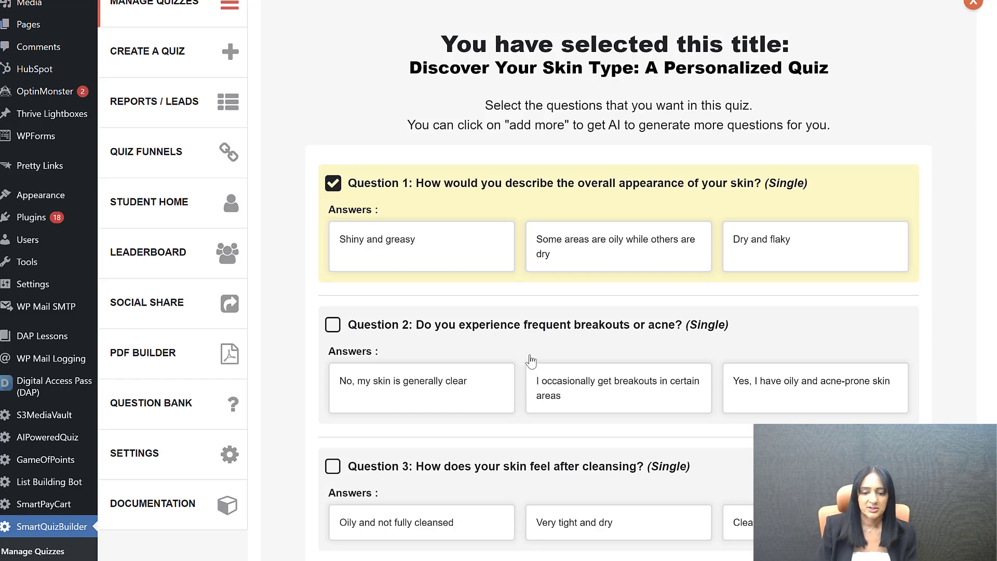
pyautogui.click(465, 356)
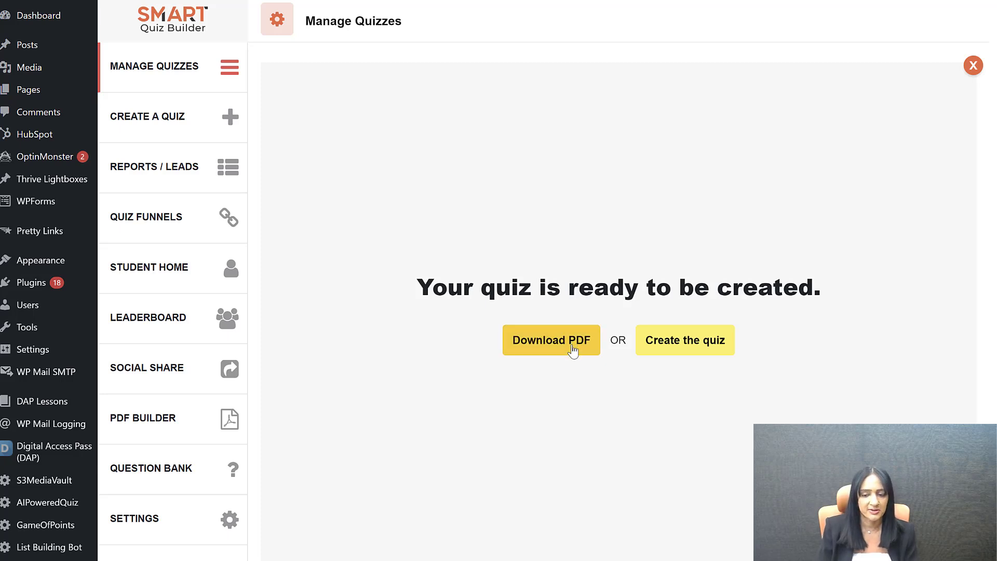
# - Create the skin-type quiz from the chosen template, producing quiz 225 with pre-filled settings
pyautogui.click(709, 347)
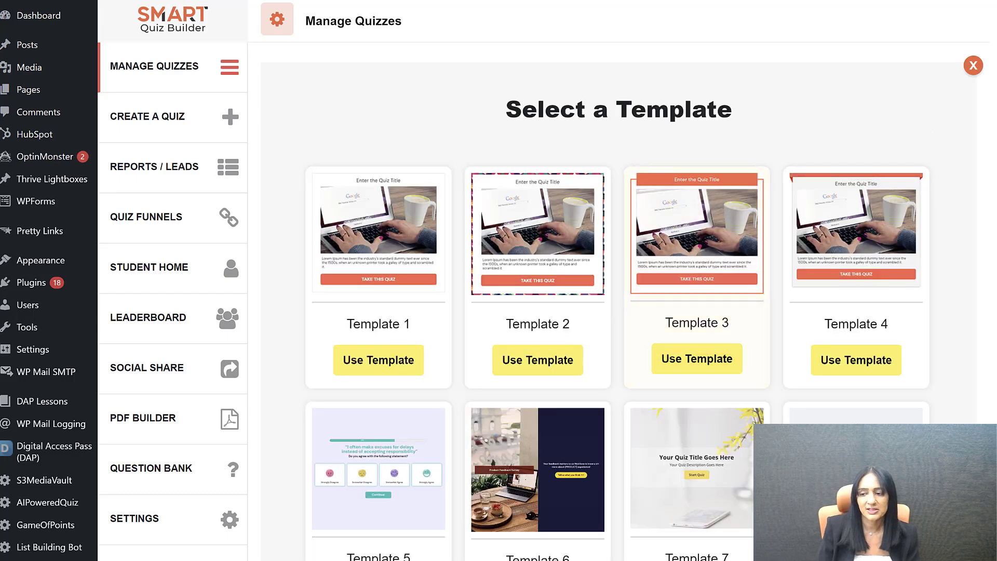
pyautogui.scroll(-3, 831, 260)
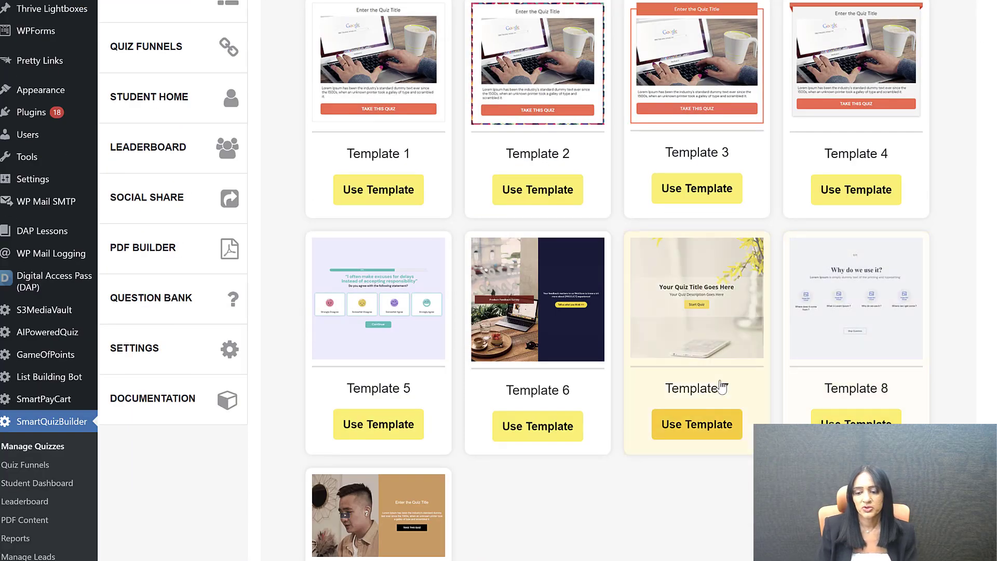
pyautogui.scroll(-3, 509, 426)
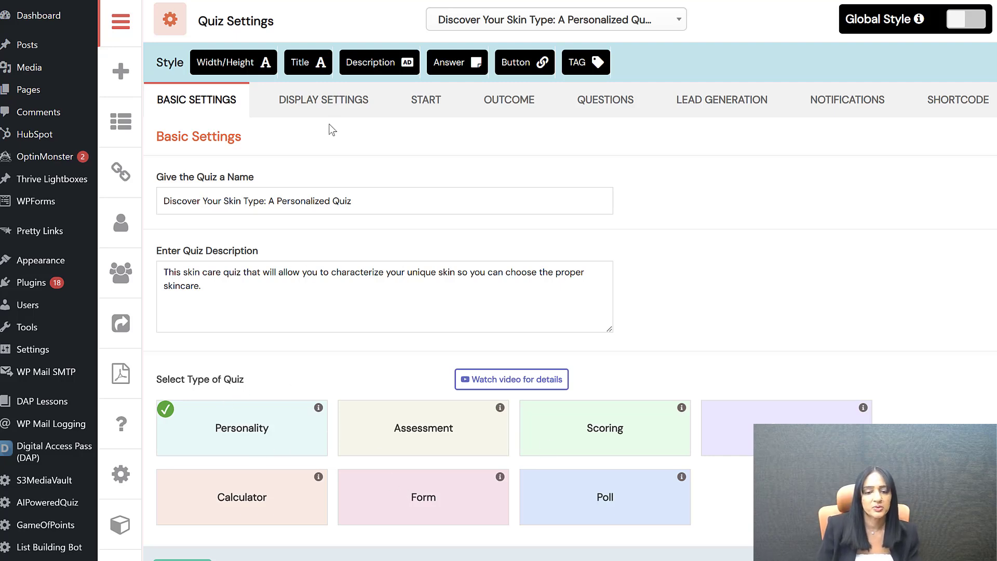
# - Tick My Email Platform under Connect with your Platform so quiz takers are added there too
pyautogui.scroll(-15, 333, 130)
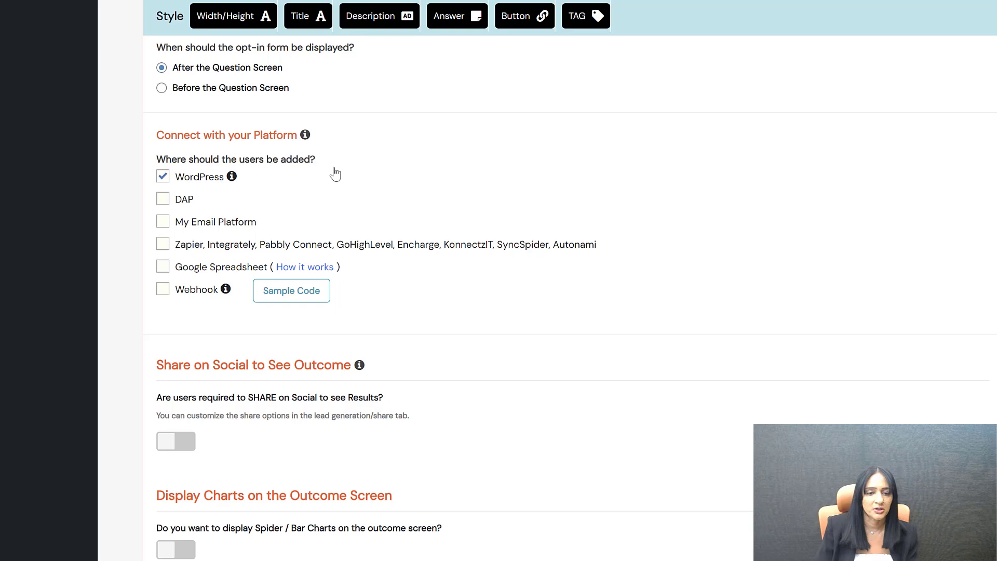
pyautogui.scroll(3, 343, 170)
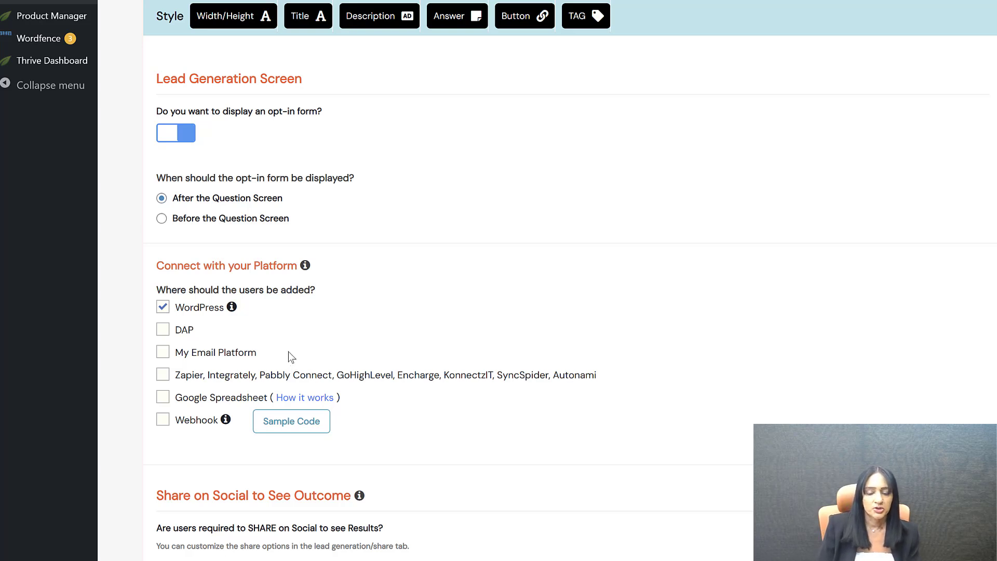
pyautogui.click(163, 352)
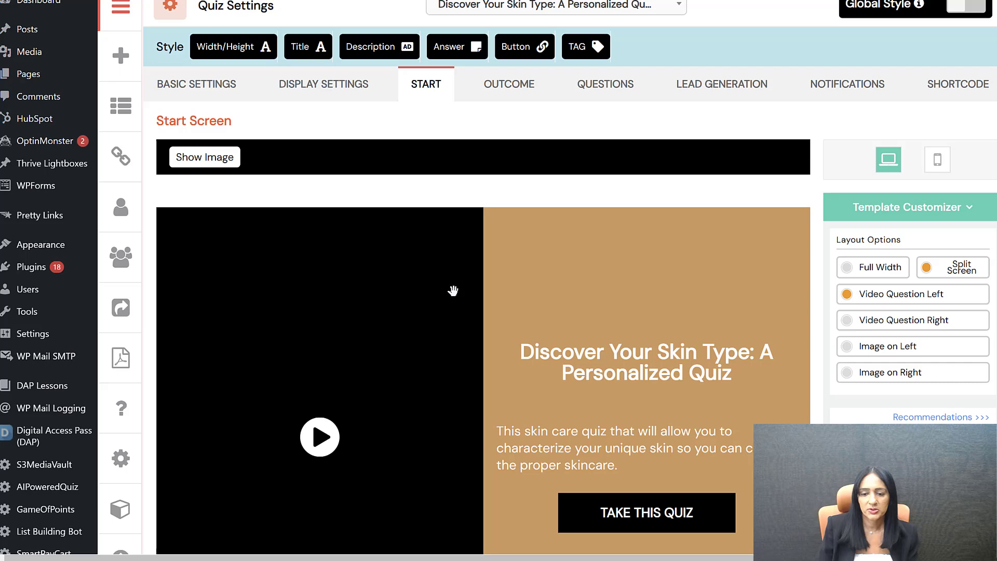
# - Set the start screen layout to Split Screen with the image on the left
pyautogui.scroll(-1, 456, 250)
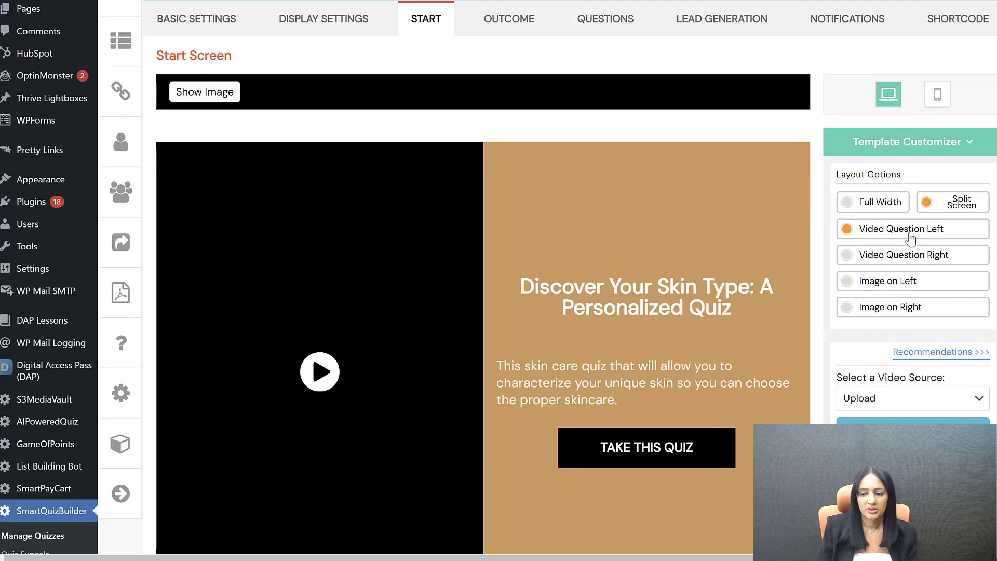
pyautogui.click(881, 282)
pyautogui.scroll(-1, 883, 322)
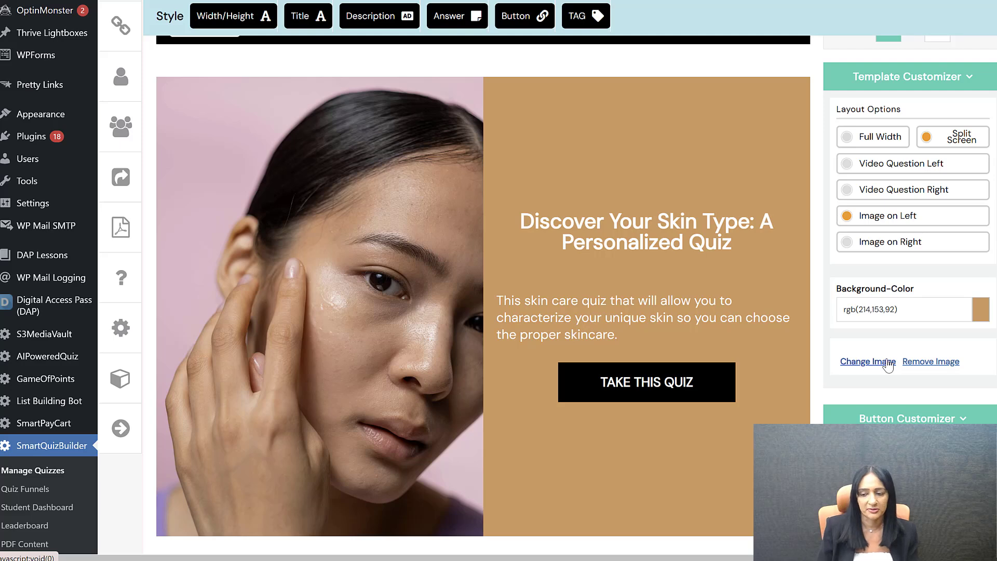
pyautogui.scroll(3, 289, 278)
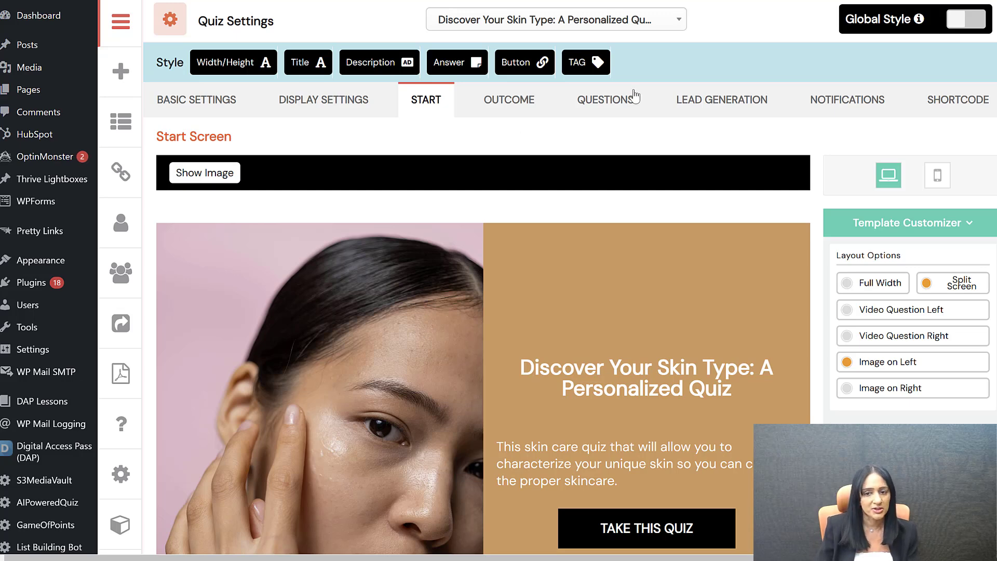
# - Give Outcome 1, Oily Skin, an image-on-left layout with a woman's portrait photo
pyautogui.click(524, 101)
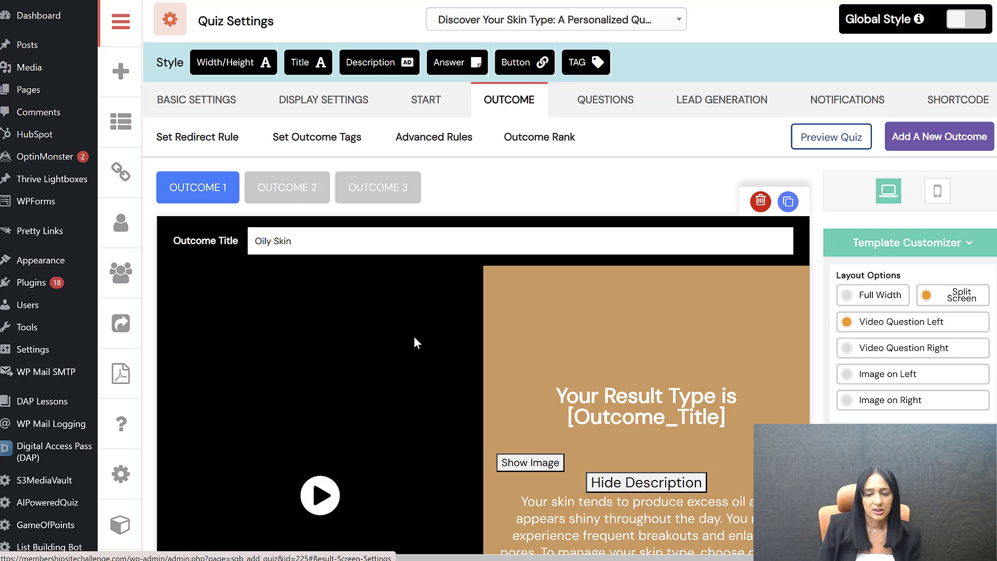
pyautogui.scroll(-3, 395, 316)
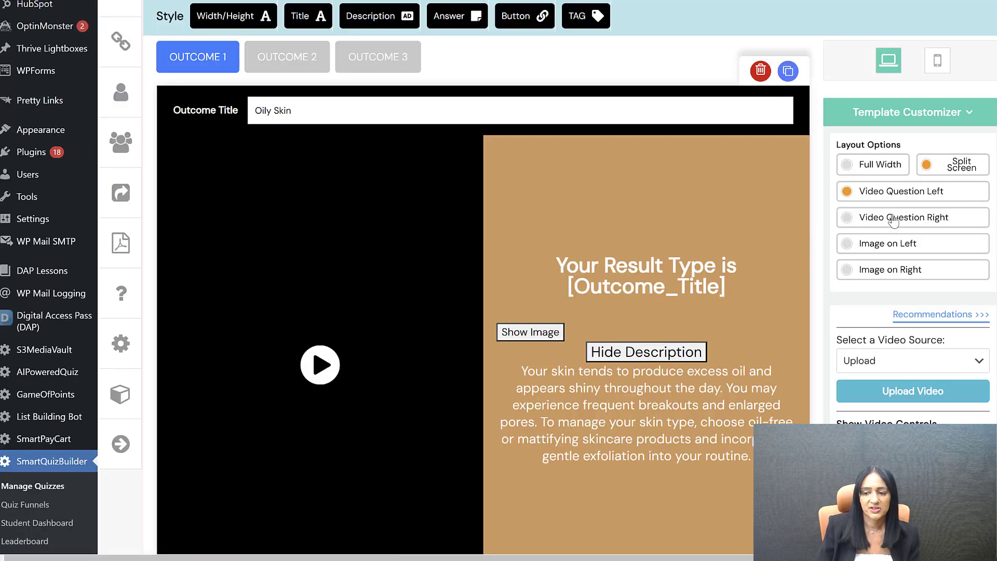
pyautogui.click(881, 246)
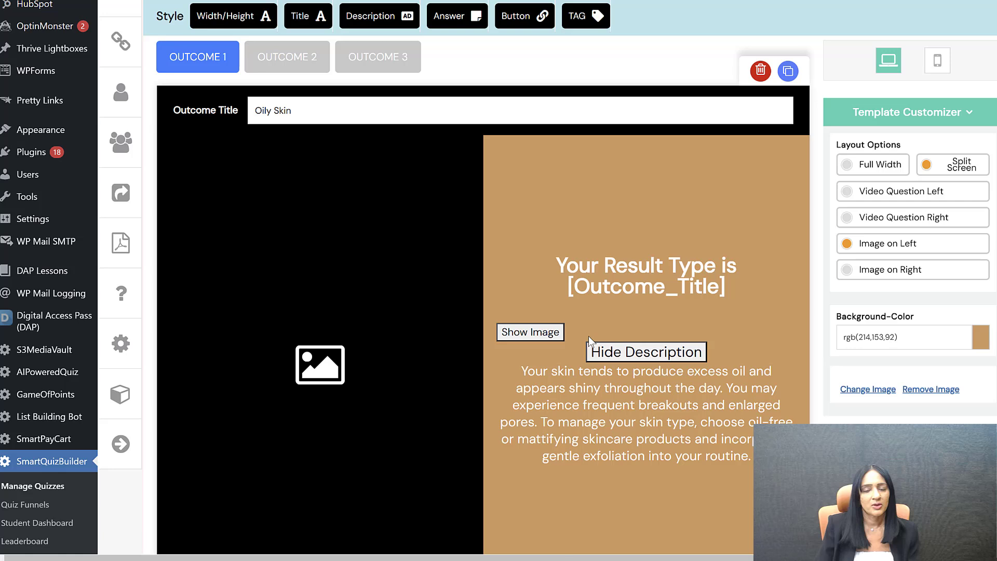
pyautogui.click(890, 390)
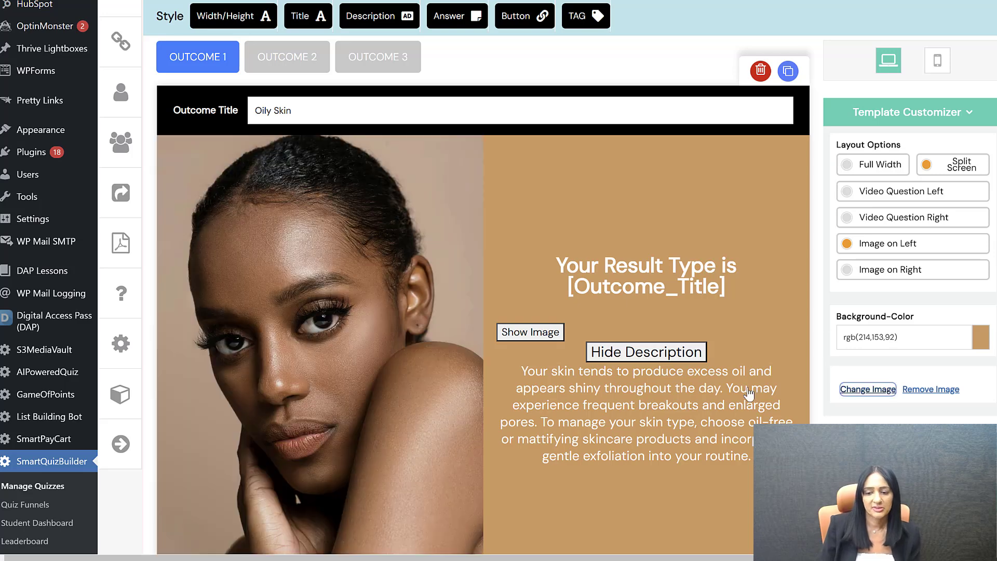
# - Expand Personalization and the PDF section to reveal the PDF download merge tag
pyautogui.scroll(3, 441, 188)
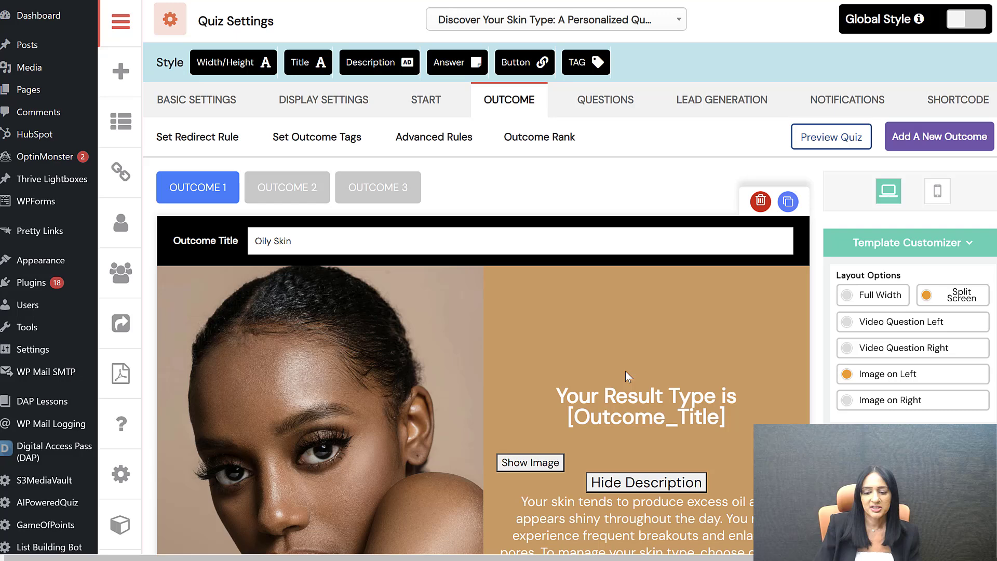
pyautogui.scroll(-6, 636, 381)
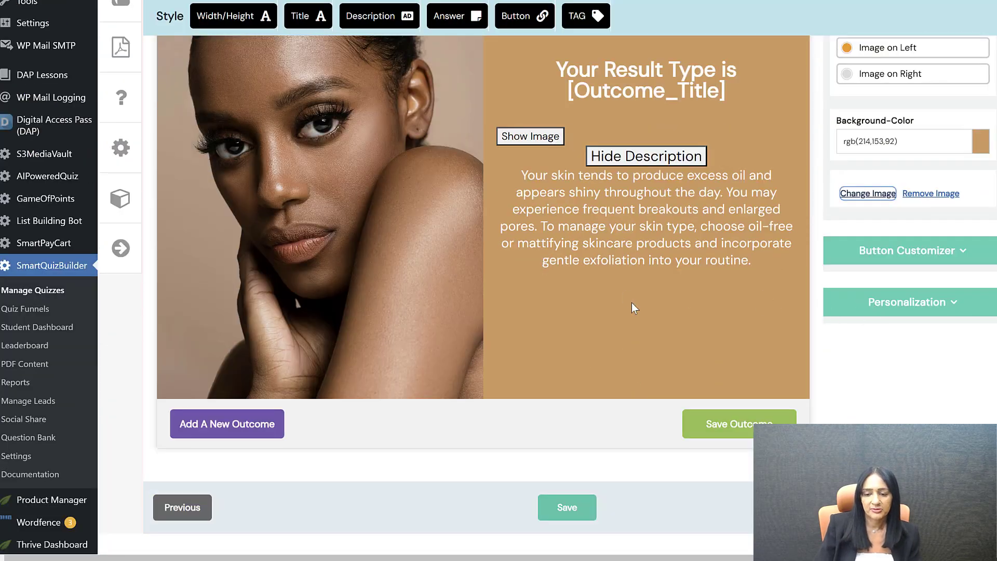
pyautogui.click(933, 311)
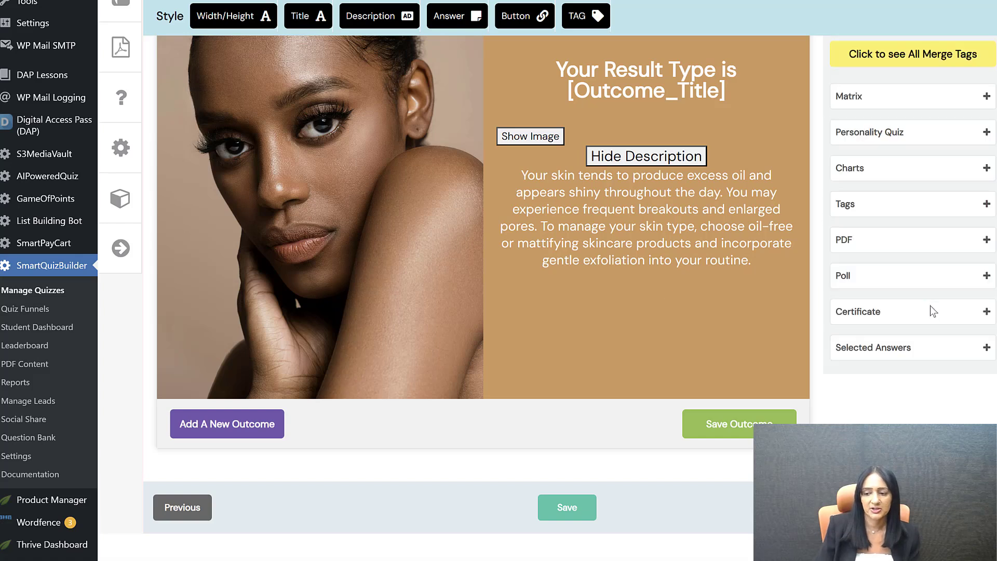
pyautogui.click(880, 238)
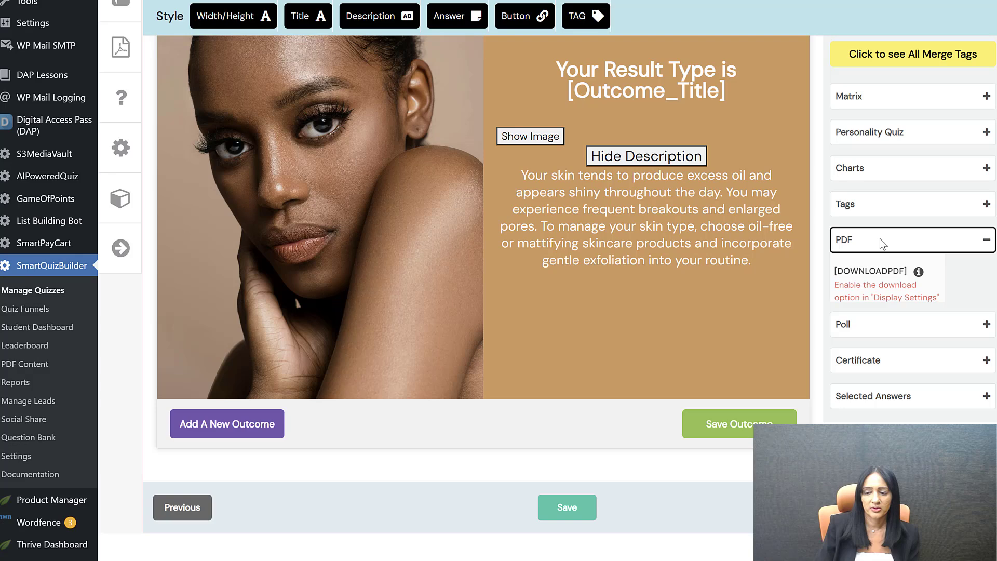